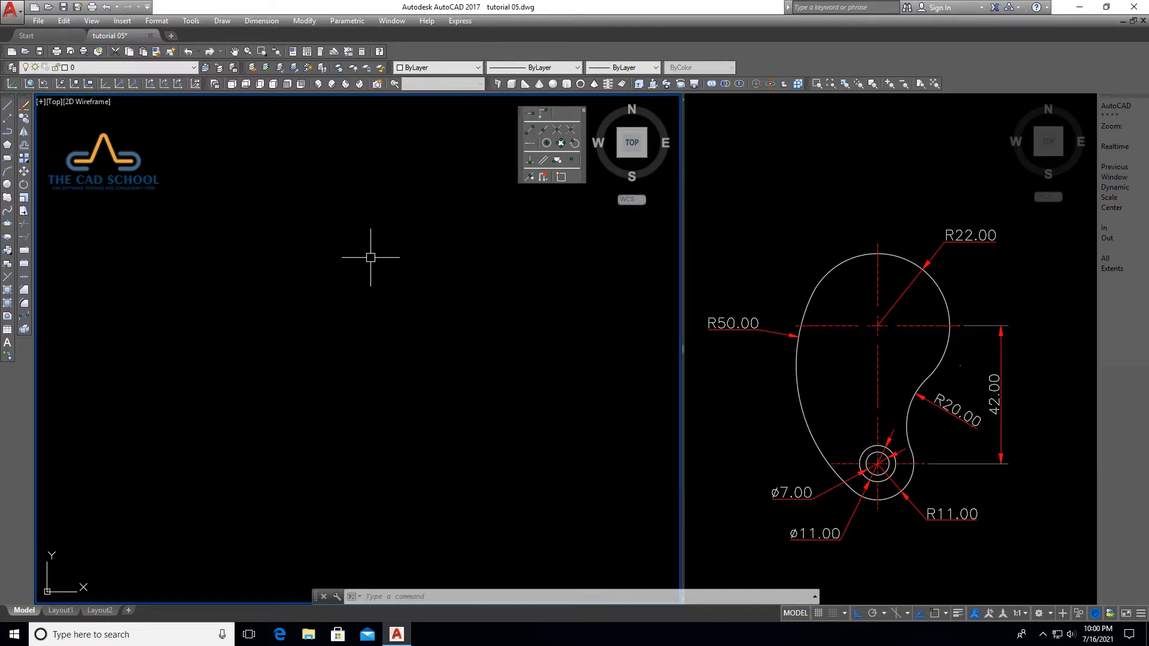
Draw a vertical and a horizontal construction line crossing in the upper part of the empty drawing area
{"action": "left_click", "coordinate": [225, 23]}
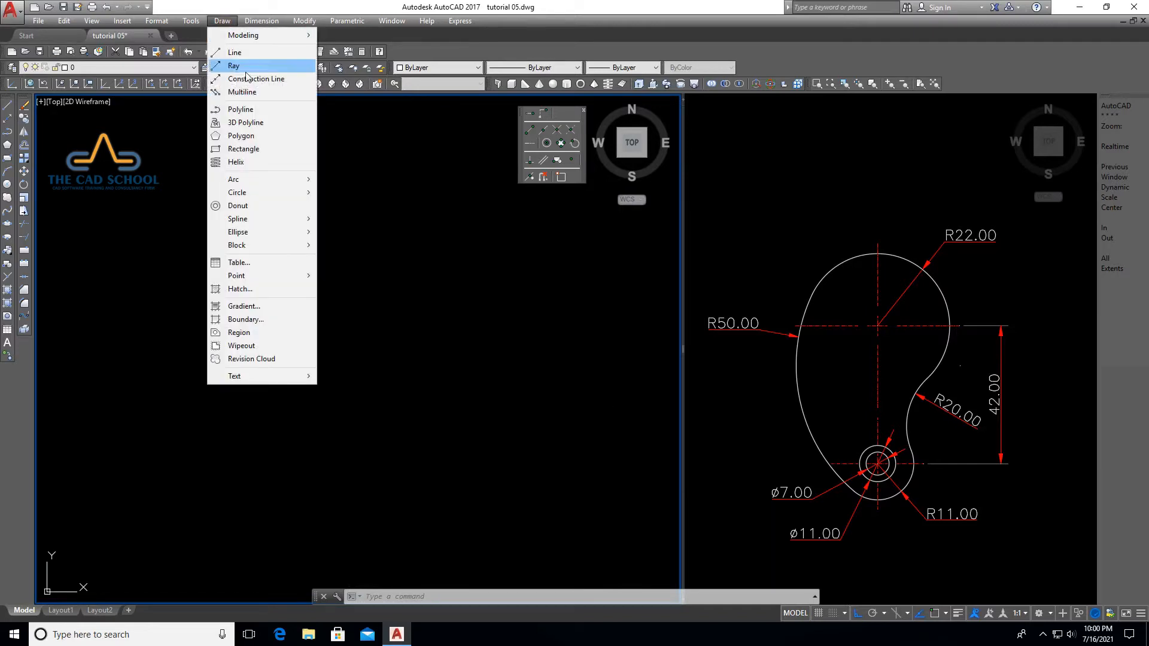
{"action": "left_click", "coordinate": [246, 79]}
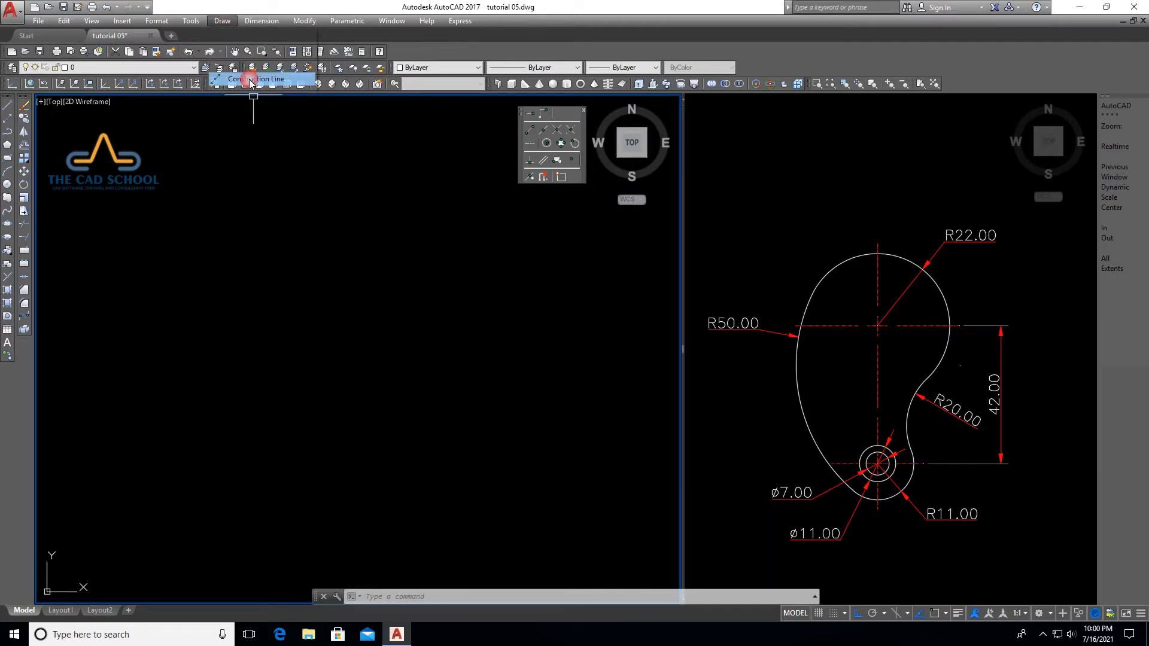
{"action": "left_click", "coordinate": [340, 238]}
{"action": "left_click", "coordinate": [328, 325]}
{"action": "left_click", "coordinate": [404, 267]}
{"action": "key", "text": "Return"}
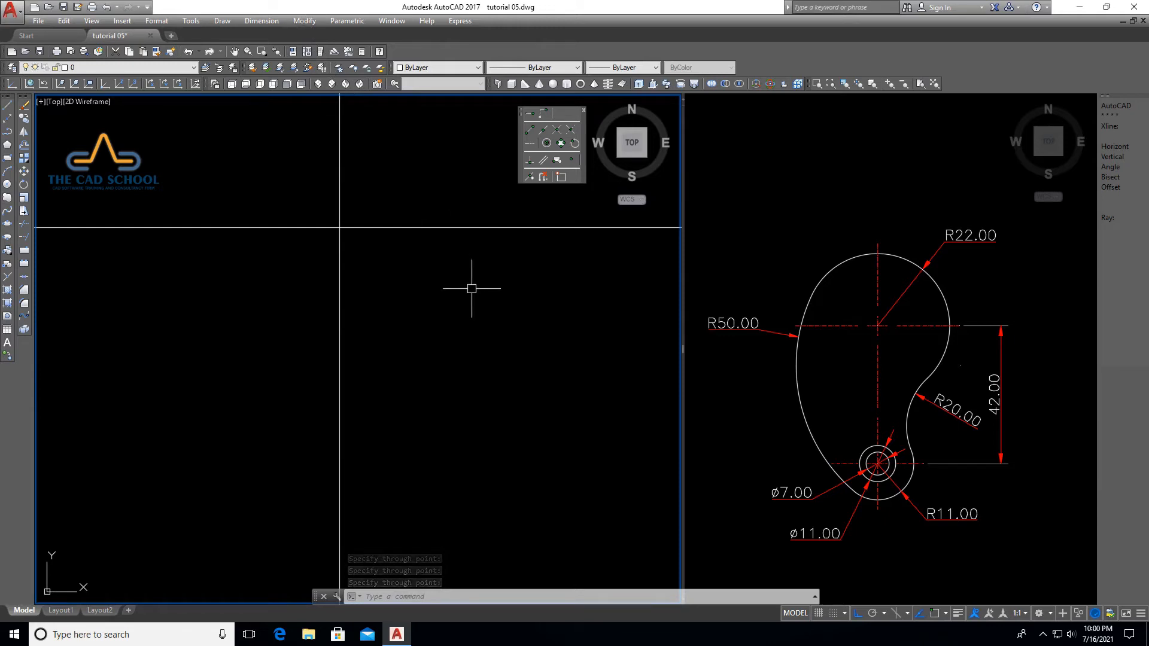
Offset the horizontal construction line 42 units downward
{"action": "left_click", "coordinate": [306, 21]}
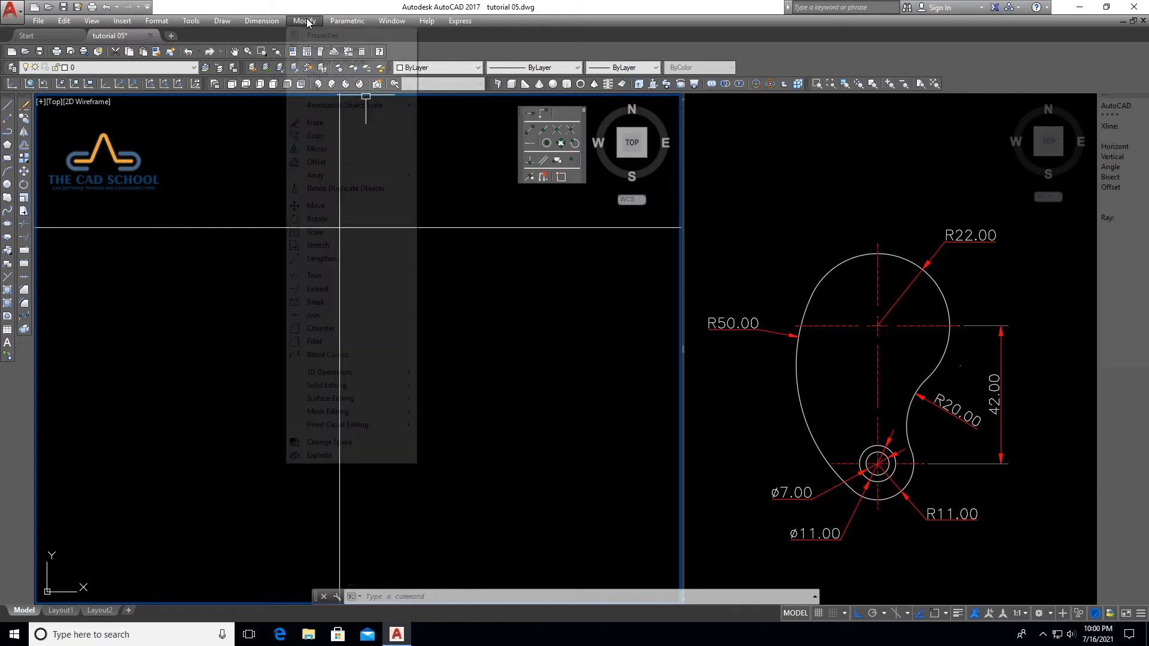
{"action": "left_click", "coordinate": [338, 162]}
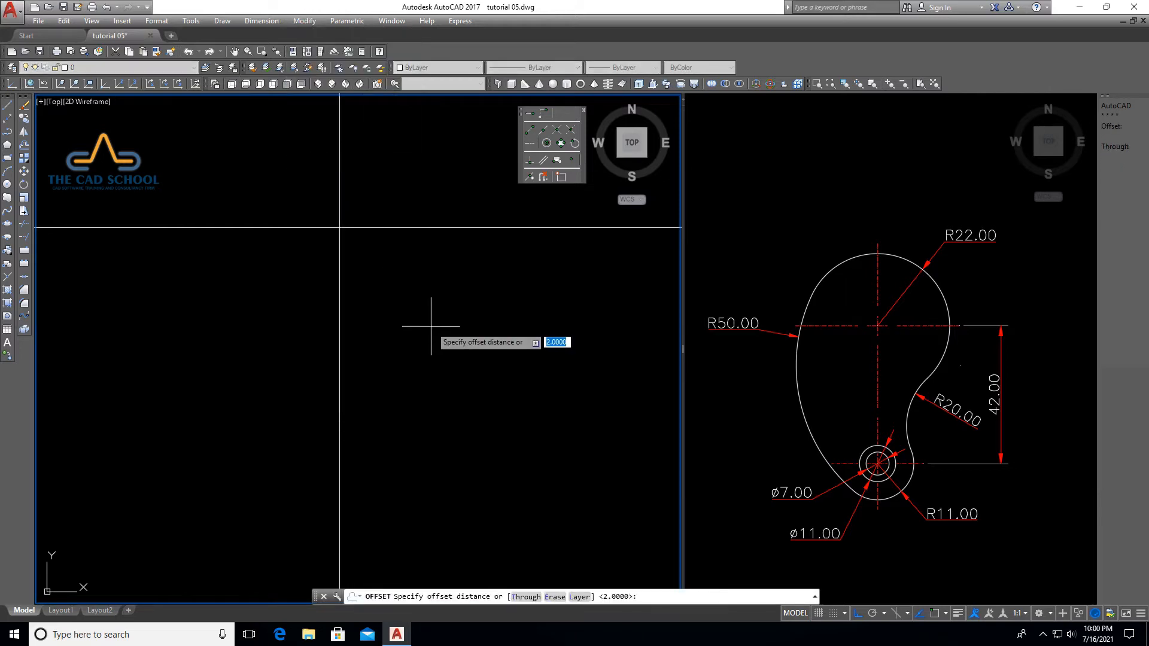
{"action": "type", "text": "42"}
{"action": "key", "text": "Return"}
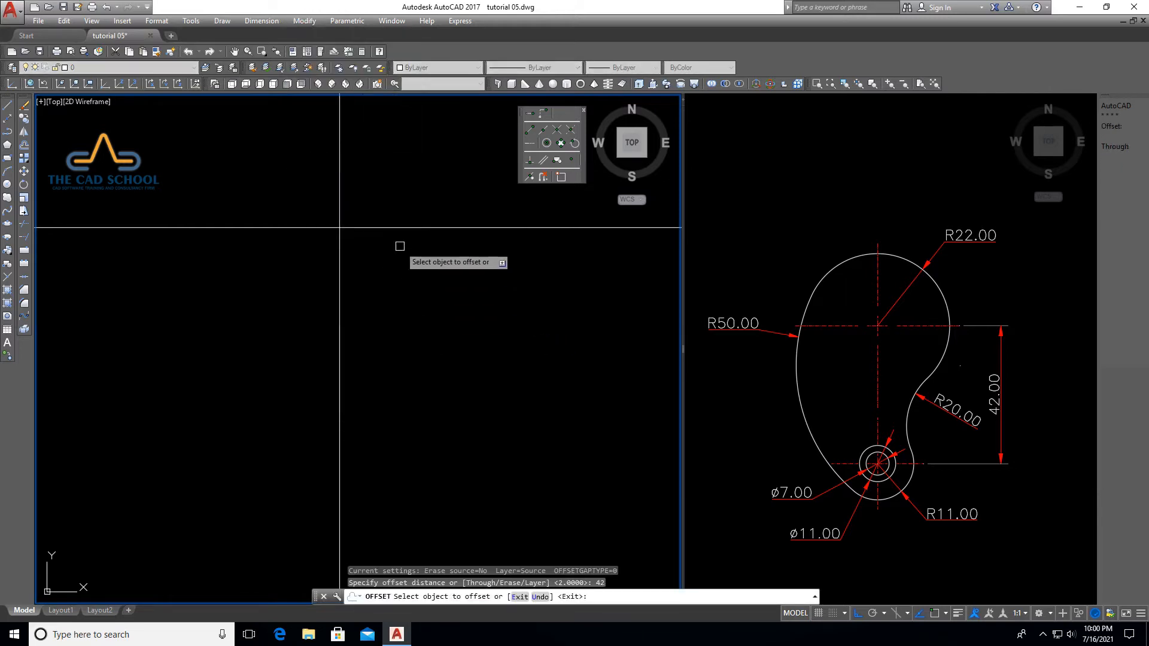
{"action": "left_click", "coordinate": [397, 228]}
{"action": "left_click", "coordinate": [393, 293]}
{"action": "key", "text": "Return"}
{"action": "left_click", "coordinate": [393, 292]}
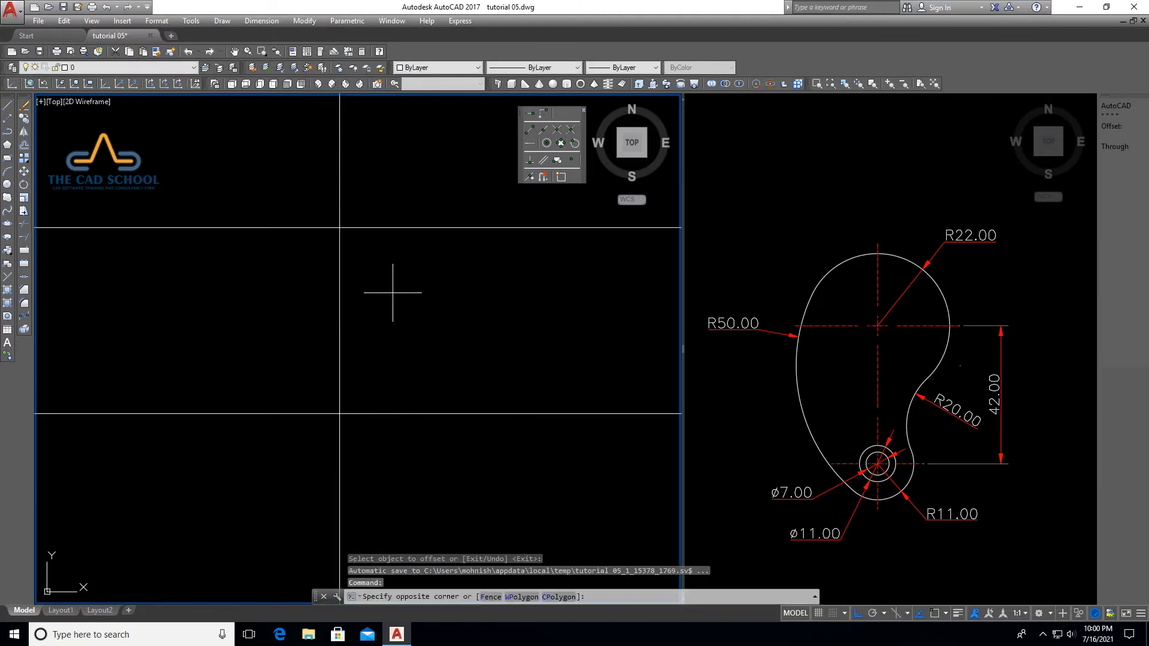
{"action": "left_click", "coordinate": [391, 308]}
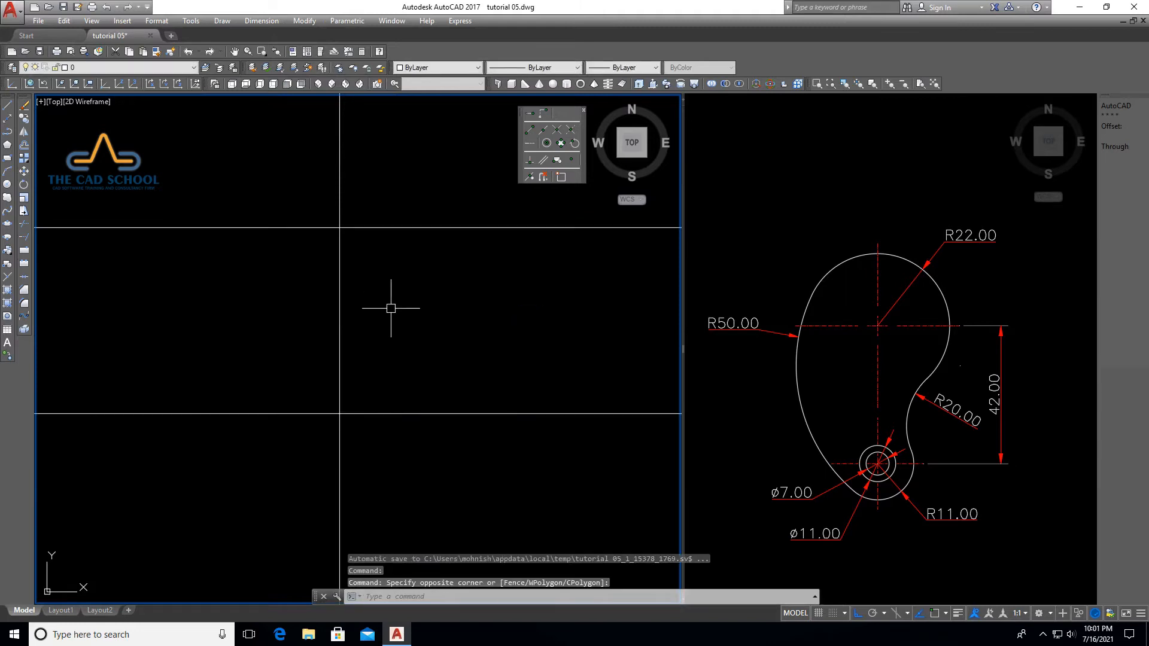
Draw a circle of radius 22 centred on the upper intersection of the construction lines
{"action": "left_click", "coordinate": [222, 21]}
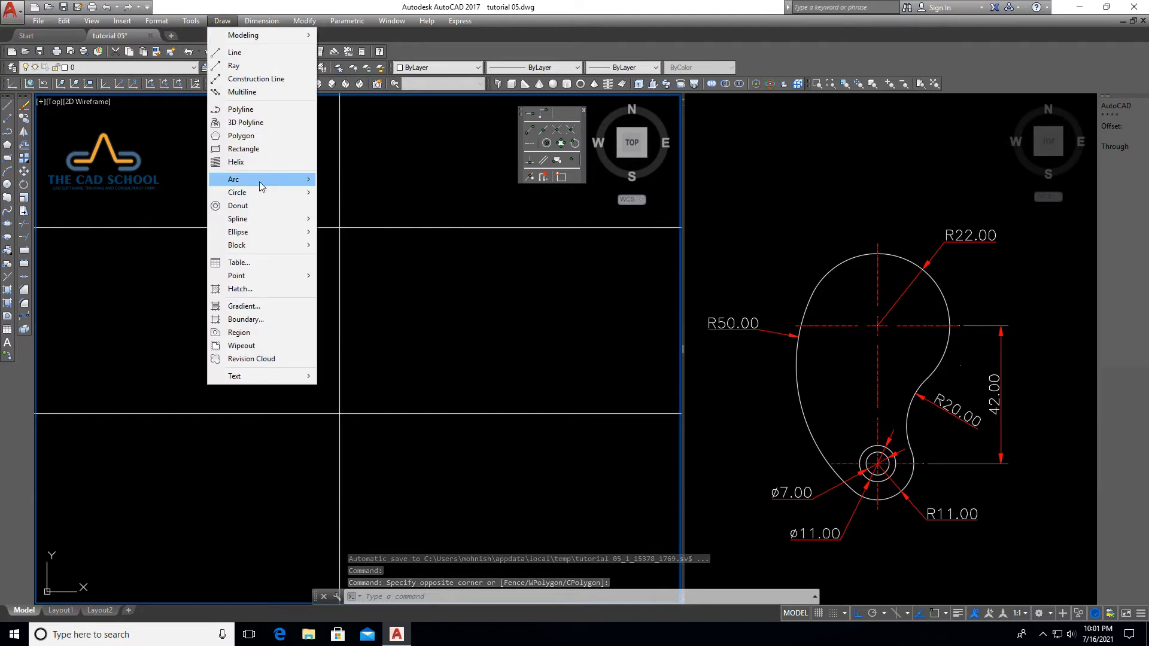
{"action": "mouse_move", "coordinate": [259, 192]}
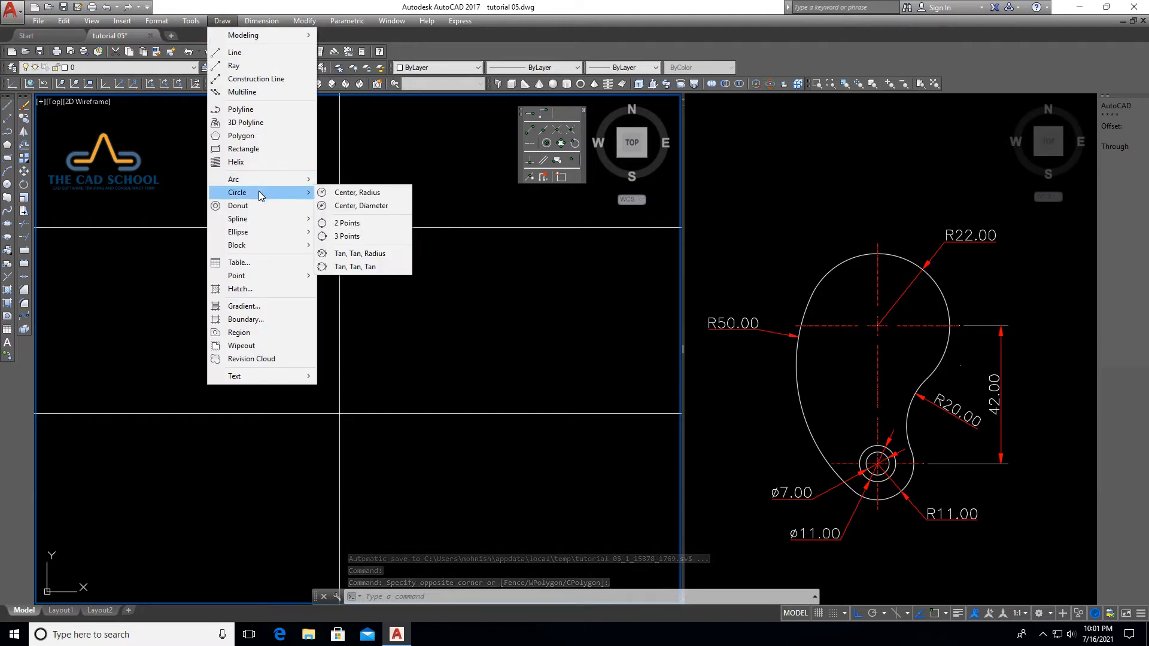
{"action": "left_click", "coordinate": [366, 196]}
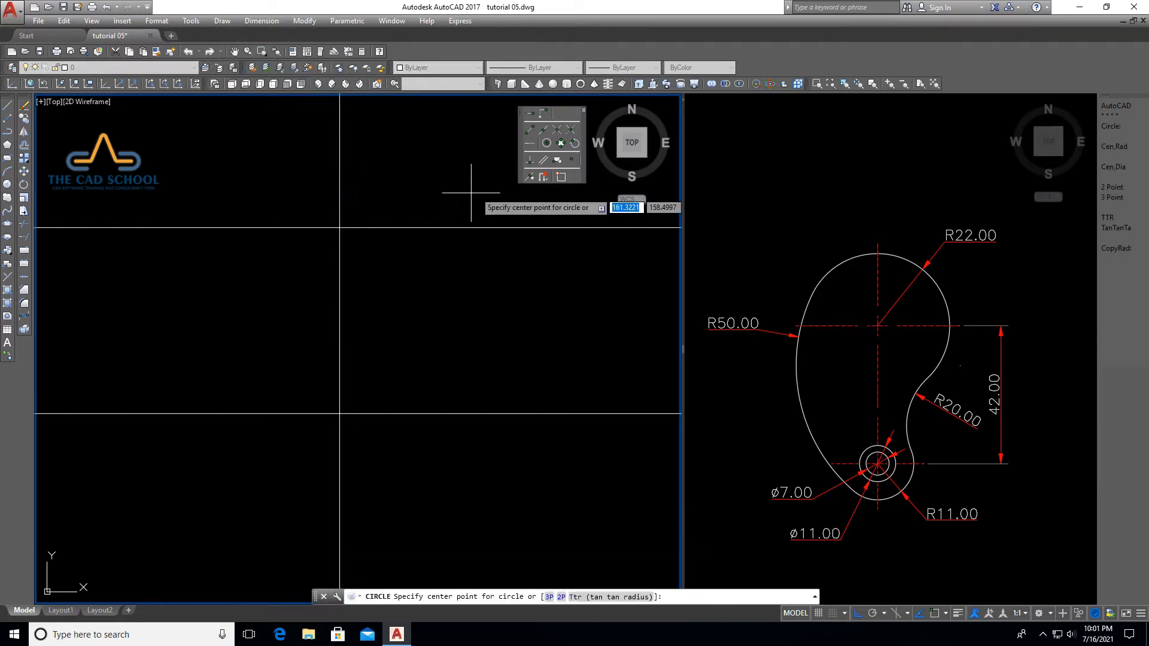
{"action": "left_click", "coordinate": [560, 132]}
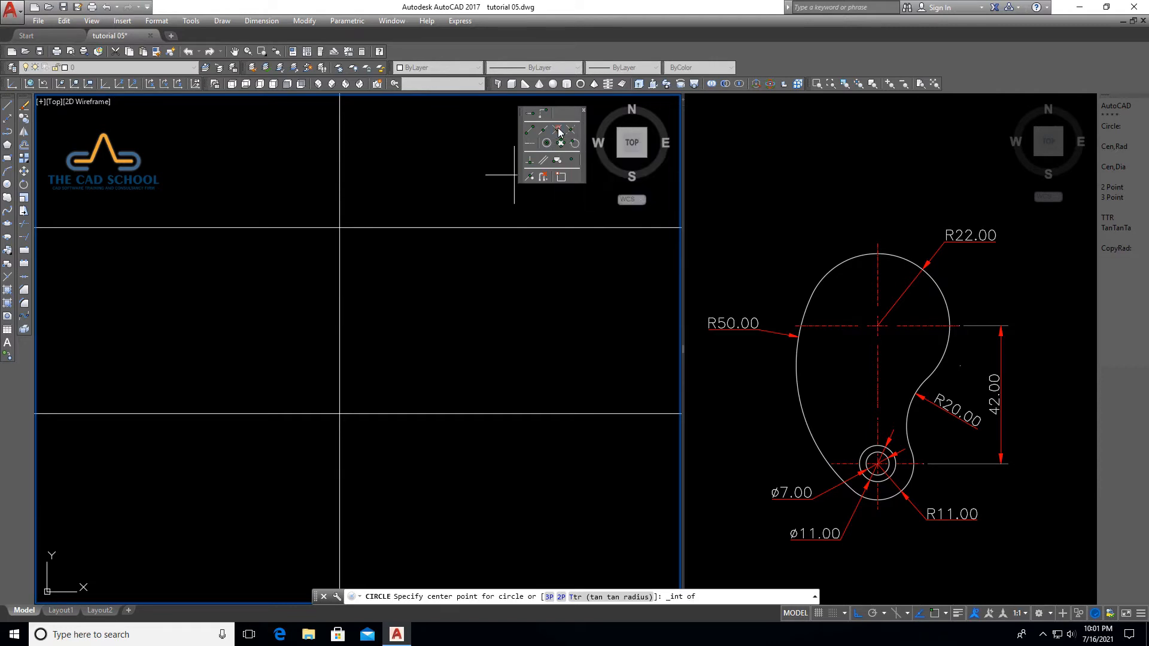
{"action": "left_click", "coordinate": [341, 227]}
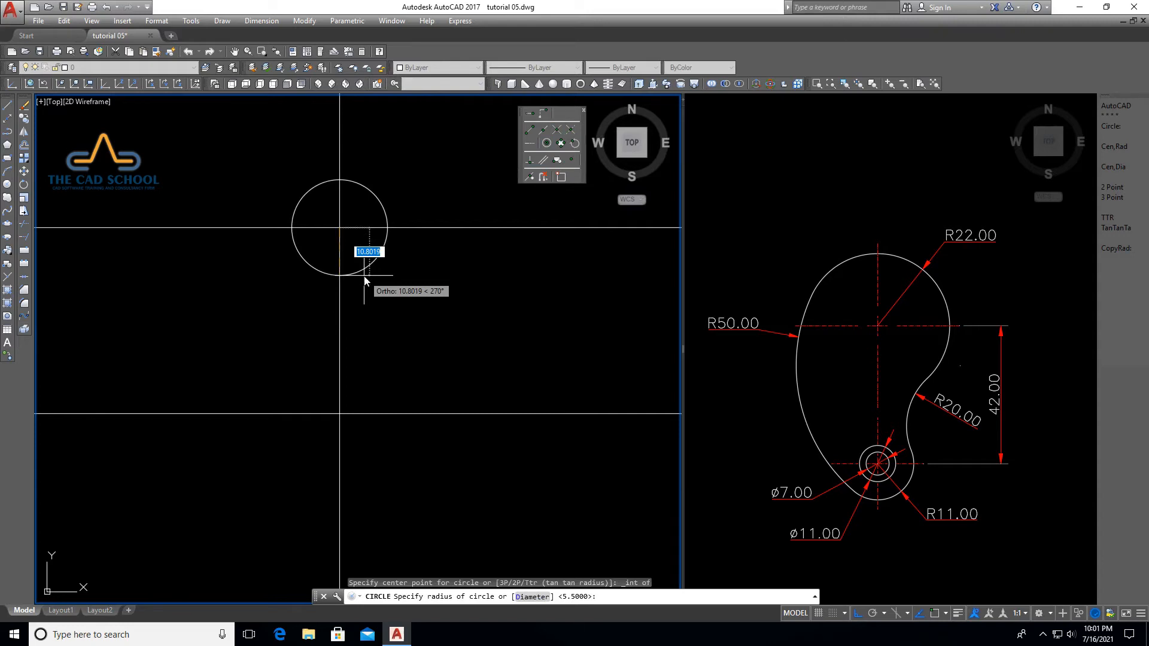
{"action": "type", "text": "22"}
{"action": "key", "text": "Return"}
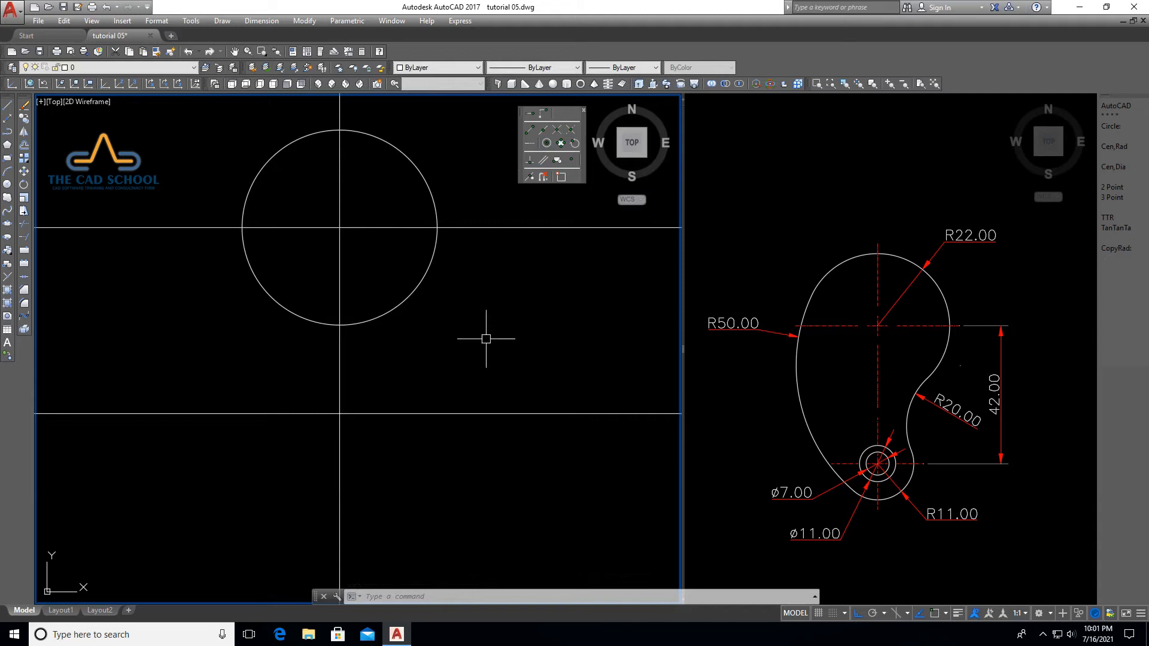
Draw a circle of radius 11 centred on the lower intersection of the construction lines
{"action": "right_click", "coordinate": [486, 314]}
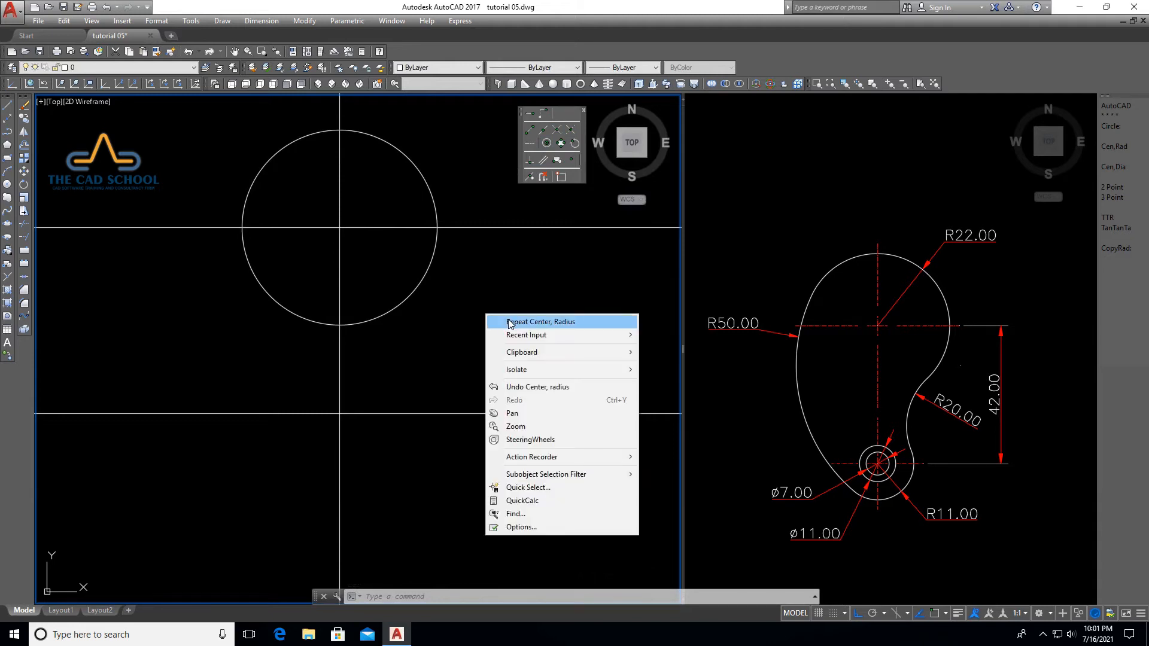
{"action": "left_click", "coordinate": [510, 322]}
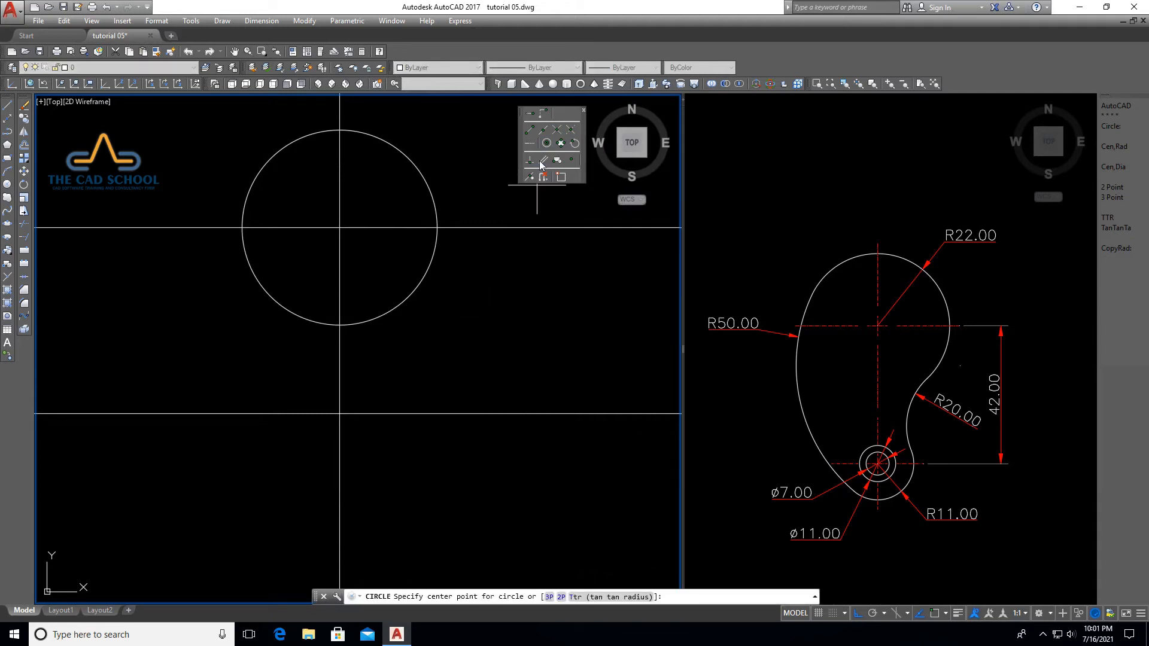
{"action": "left_click", "coordinate": [557, 130]}
{"action": "left_click", "coordinate": [343, 412]}
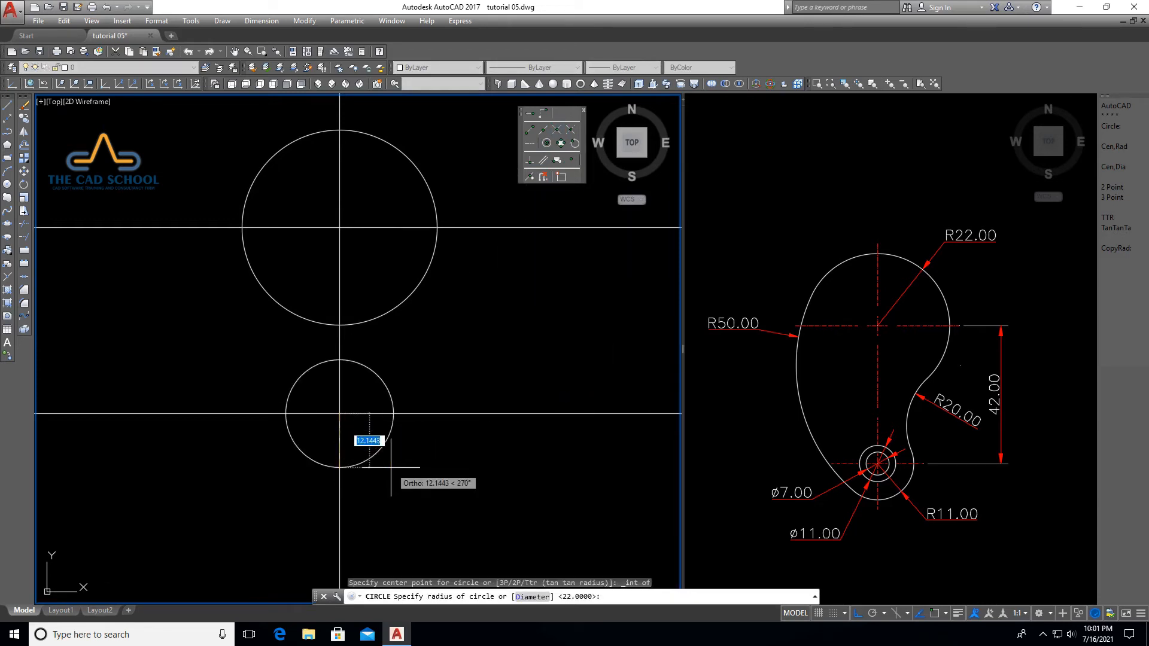
{"action": "type", "text": "11"}
{"action": "key", "text": "Return"}
{"action": "left_click", "coordinate": [487, 347]}
{"action": "left_click", "coordinate": [489, 352]}
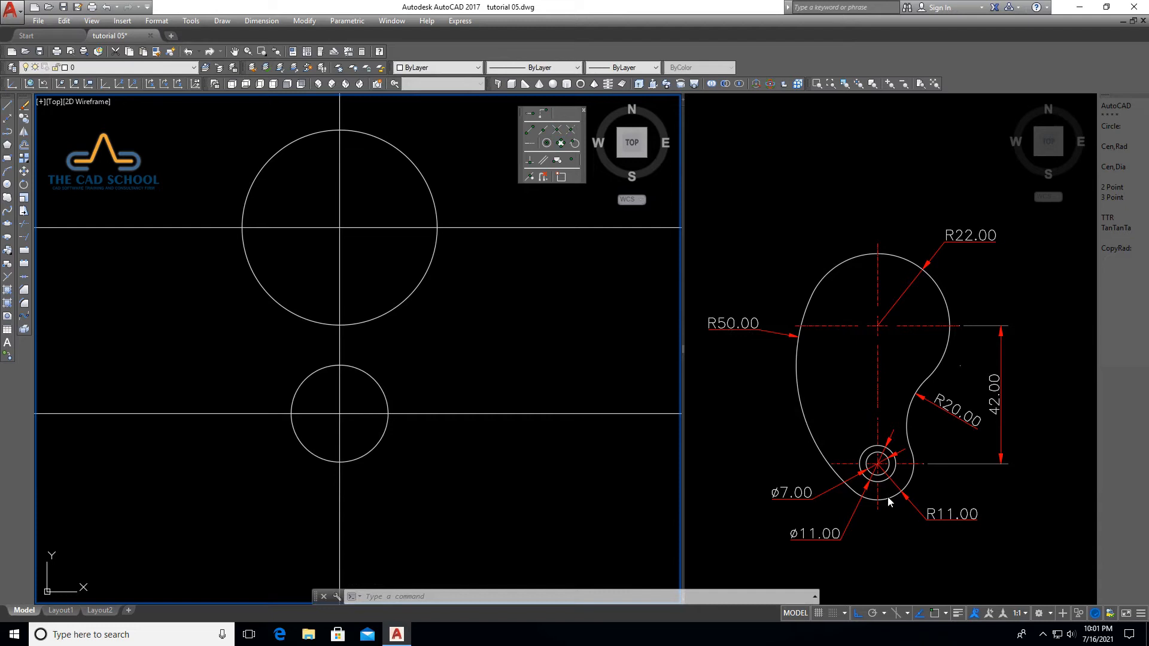
Draw a Tan, Tan, Radius circle of radius 50 touching the outer left sides of the upper and lower circles
{"action": "left_click", "coordinate": [223, 21]}
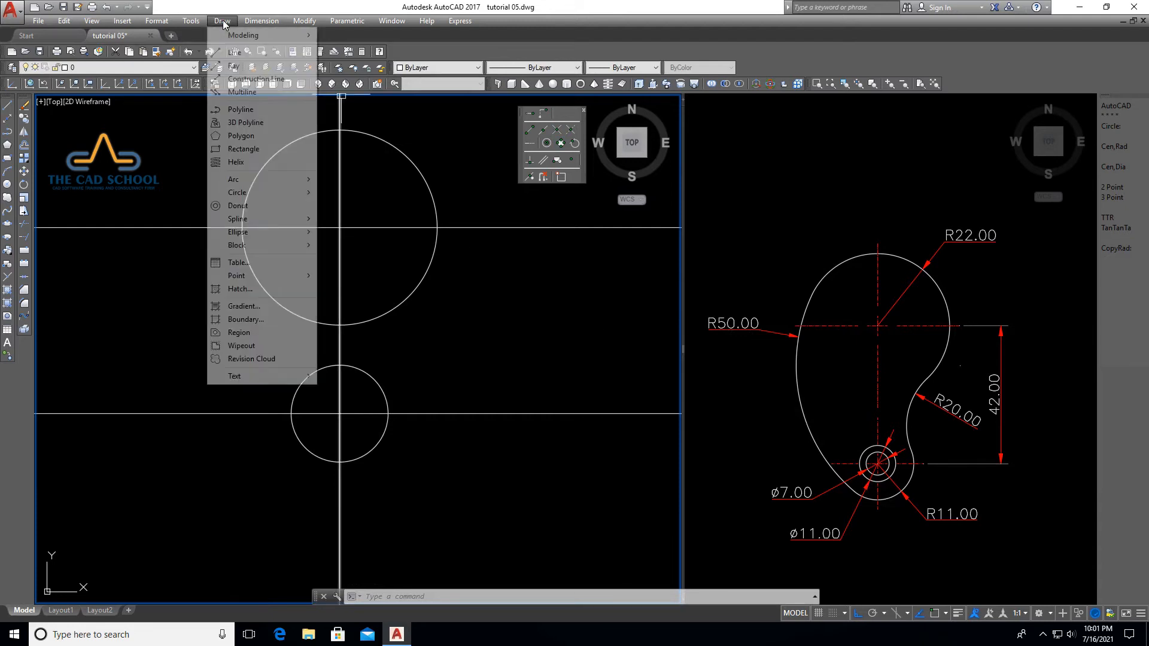
{"action": "mouse_move", "coordinate": [257, 192]}
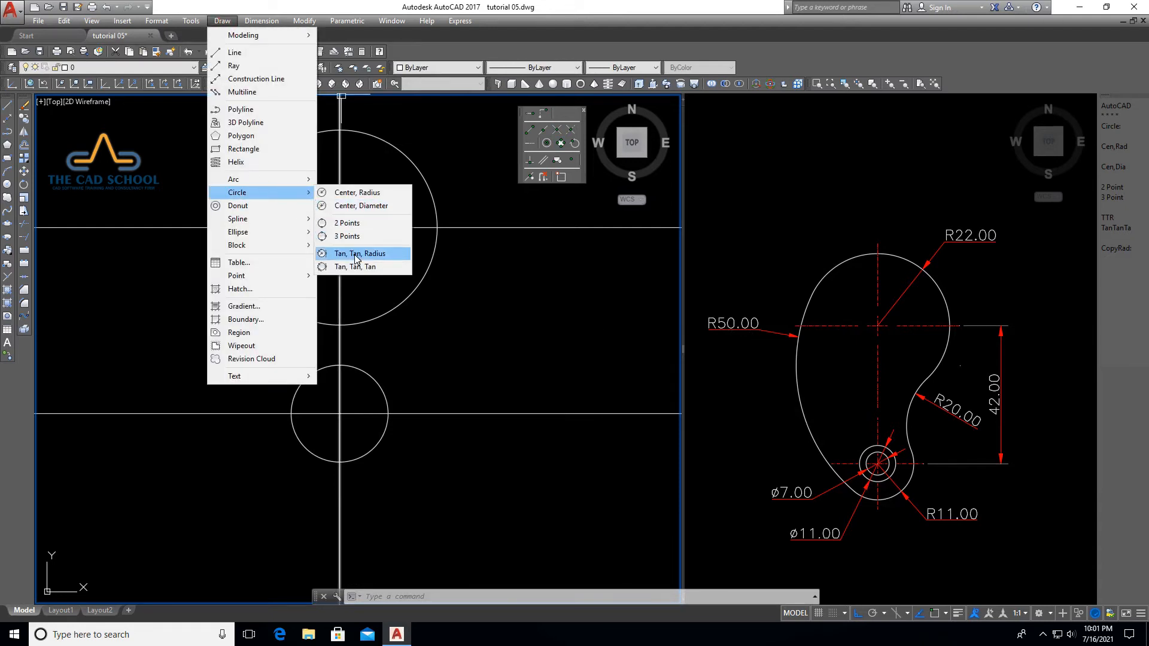
{"action": "left_click", "coordinate": [356, 254]}
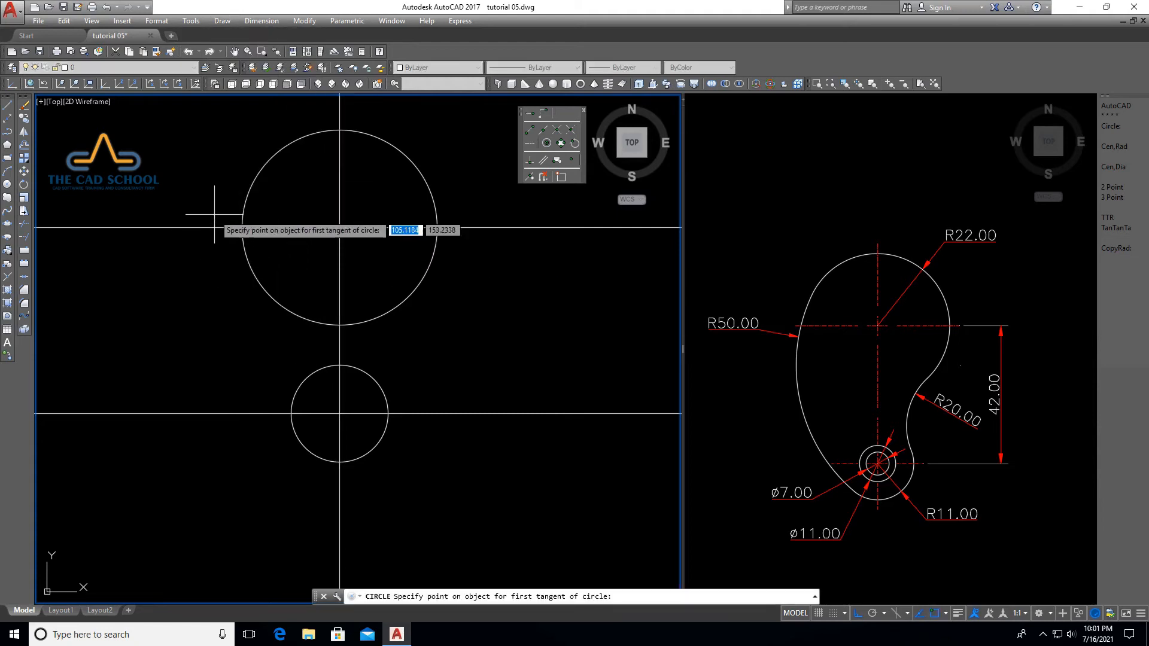
{"action": "left_click", "coordinate": [294, 144]}
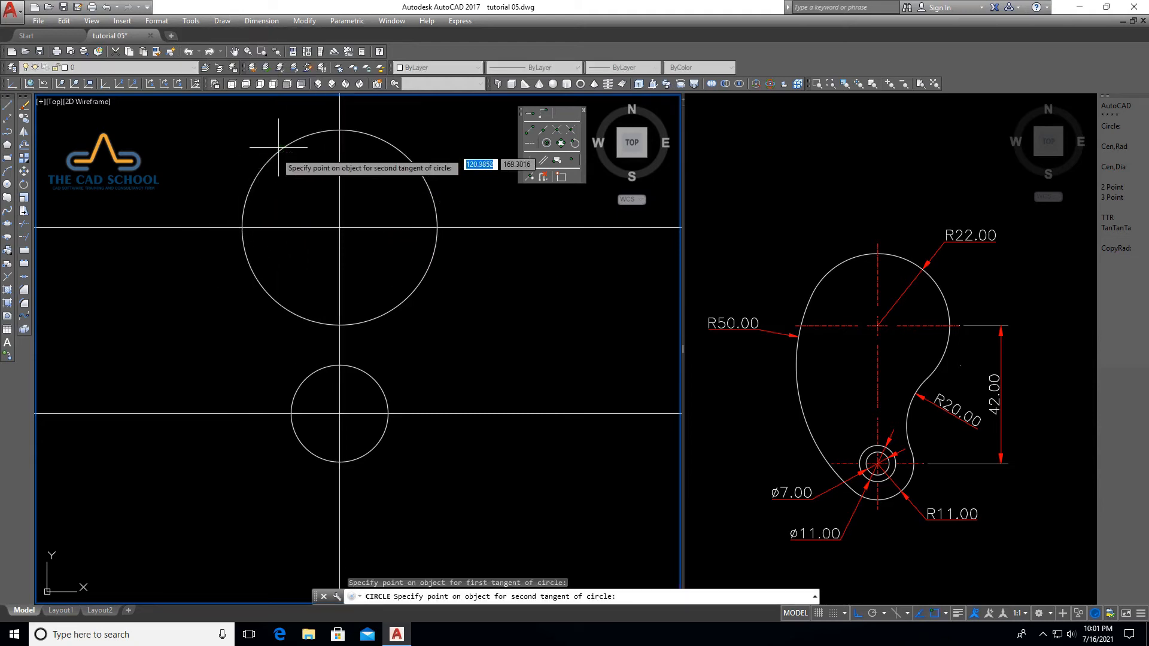
{"action": "left_click", "coordinate": [303, 454]}
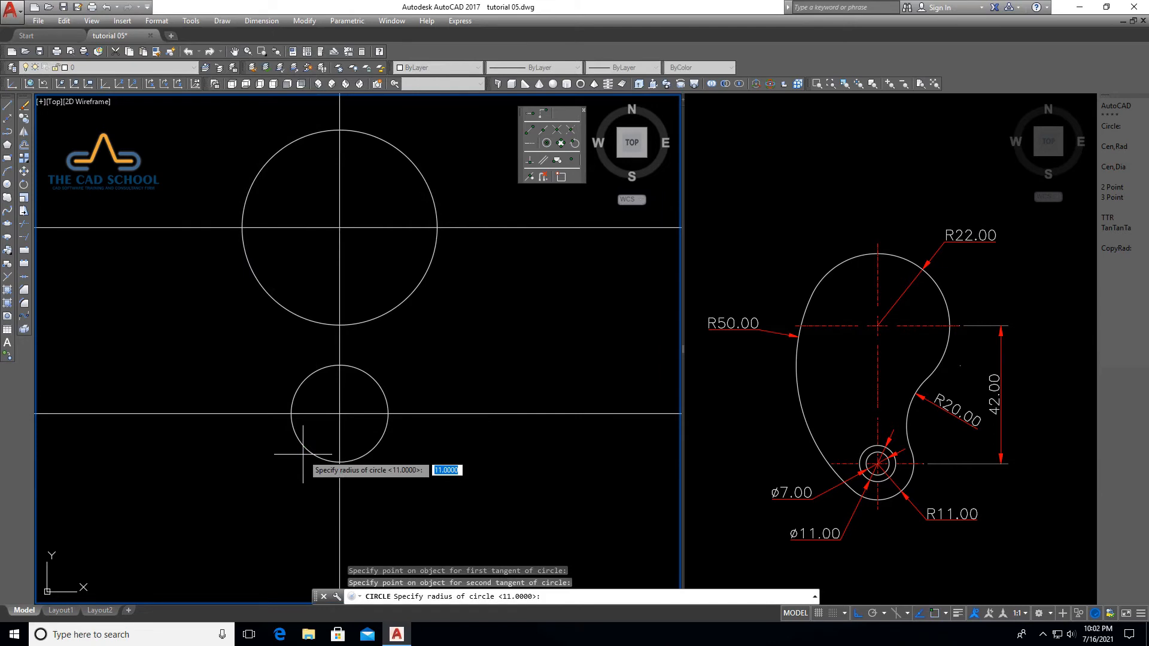
{"action": "type", "text": "50"}
{"action": "key", "text": "Return"}
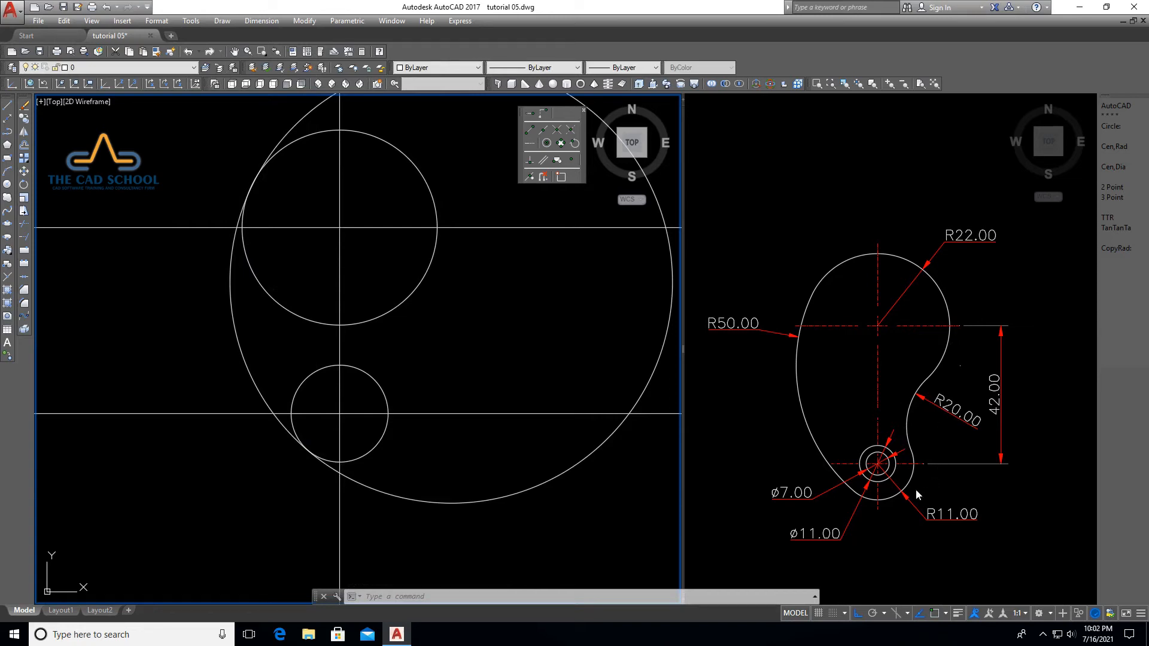
Draw a Tan, Tan, Radius circle of radius 20 touching the facing right sides of the upper and lower circles
{"action": "right_click", "coordinate": [473, 158]}
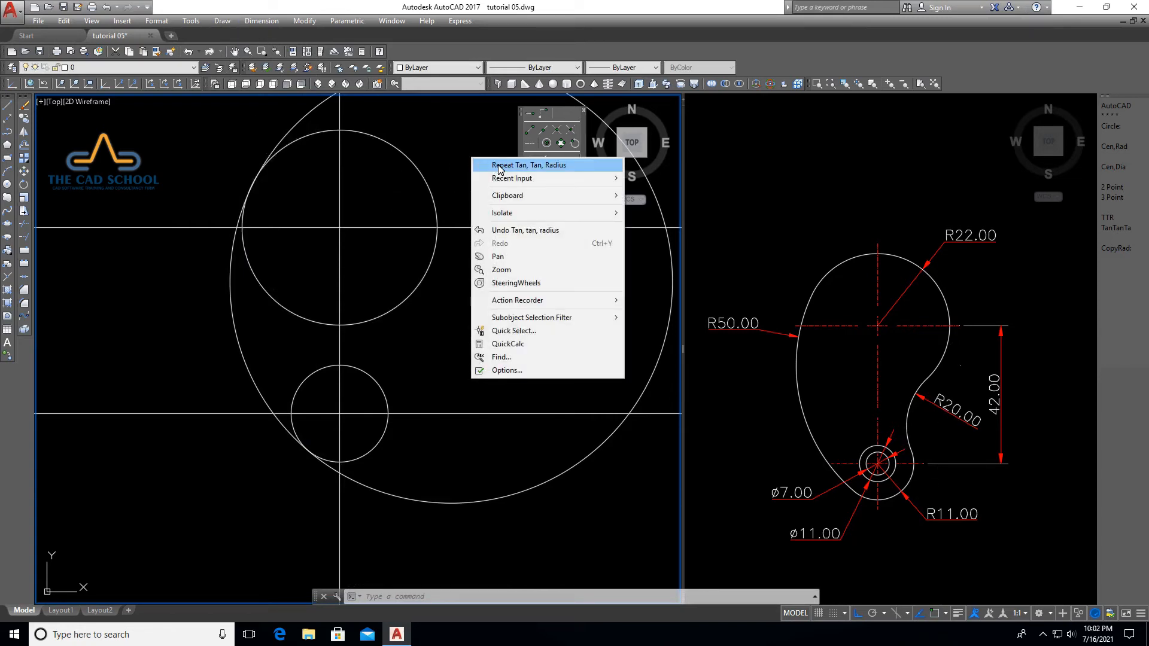
{"action": "left_click", "coordinate": [499, 165]}
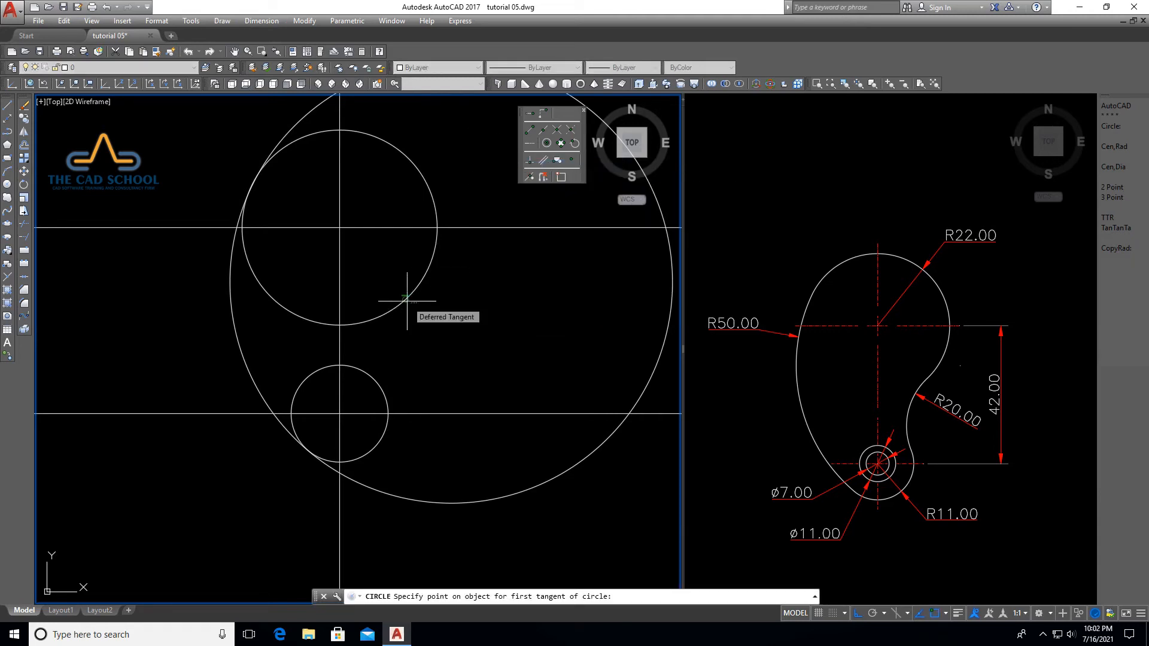
{"action": "left_click", "coordinate": [406, 301]}
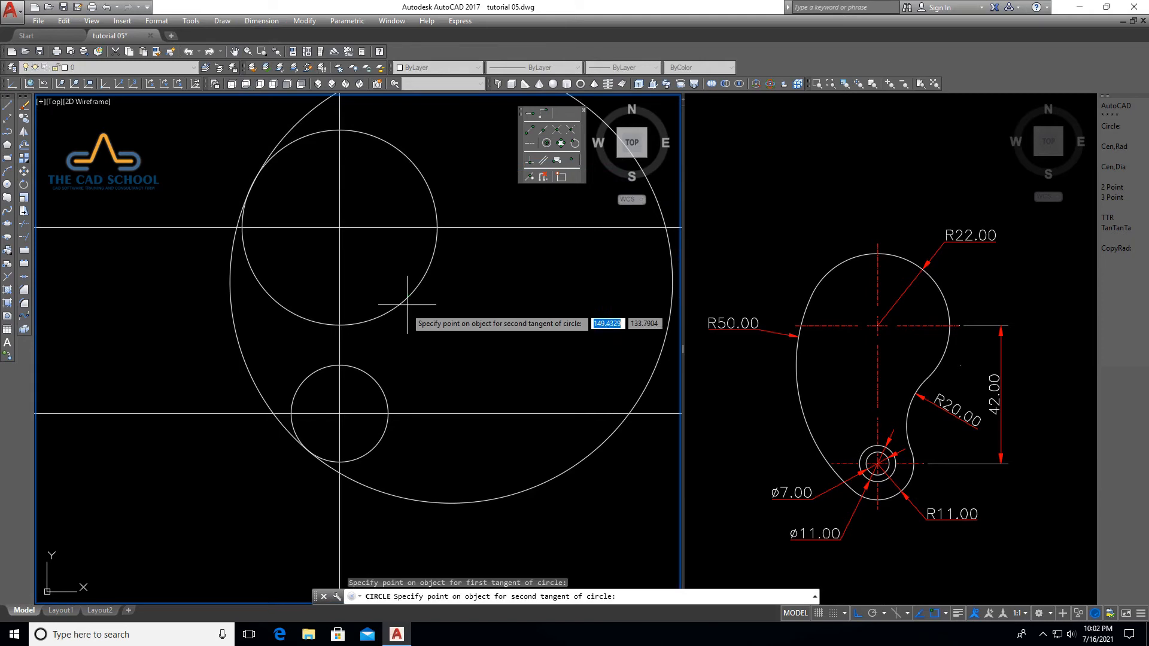
{"action": "left_click", "coordinate": [382, 386]}
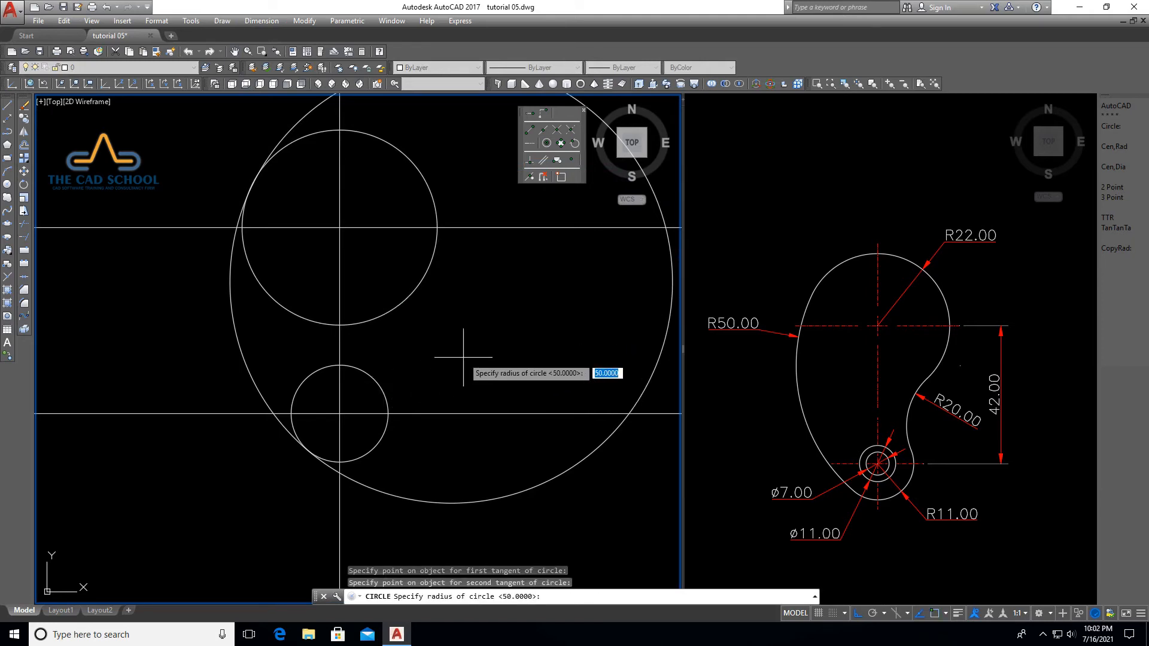
{"action": "type", "text": "20"}
{"action": "key", "text": "Return"}
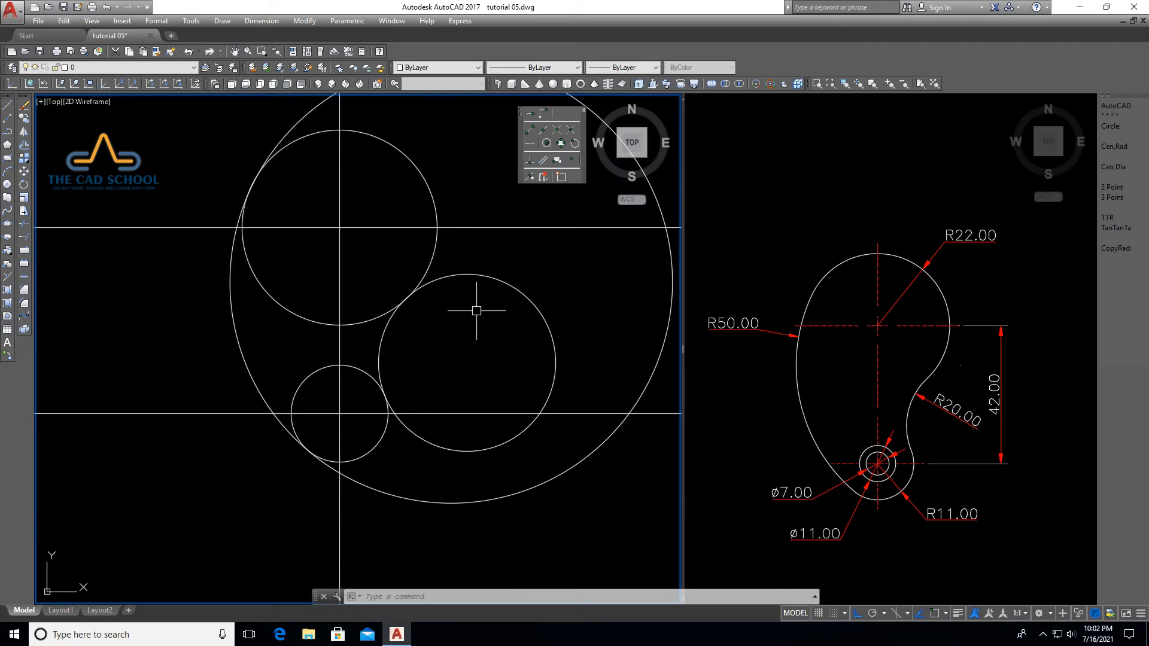
Use all four circles as cutting edges and trim away the outer right part of the radius 20 circle
{"action": "left_click", "coordinate": [480, 277]}
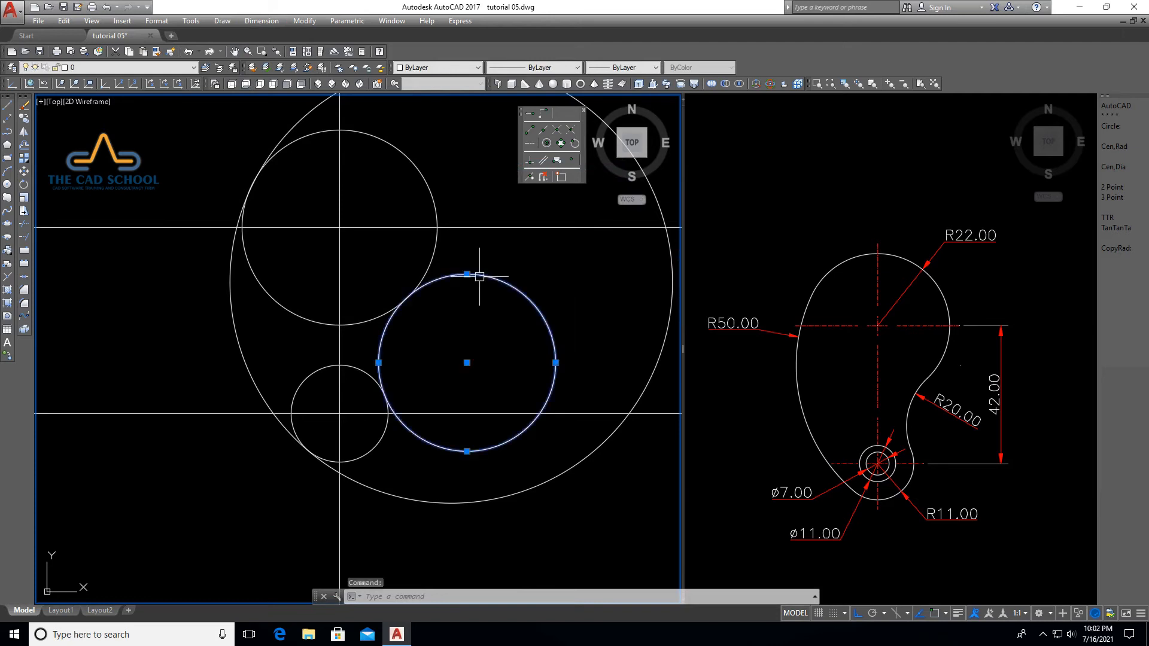
{"action": "right_click", "coordinate": [480, 278]}
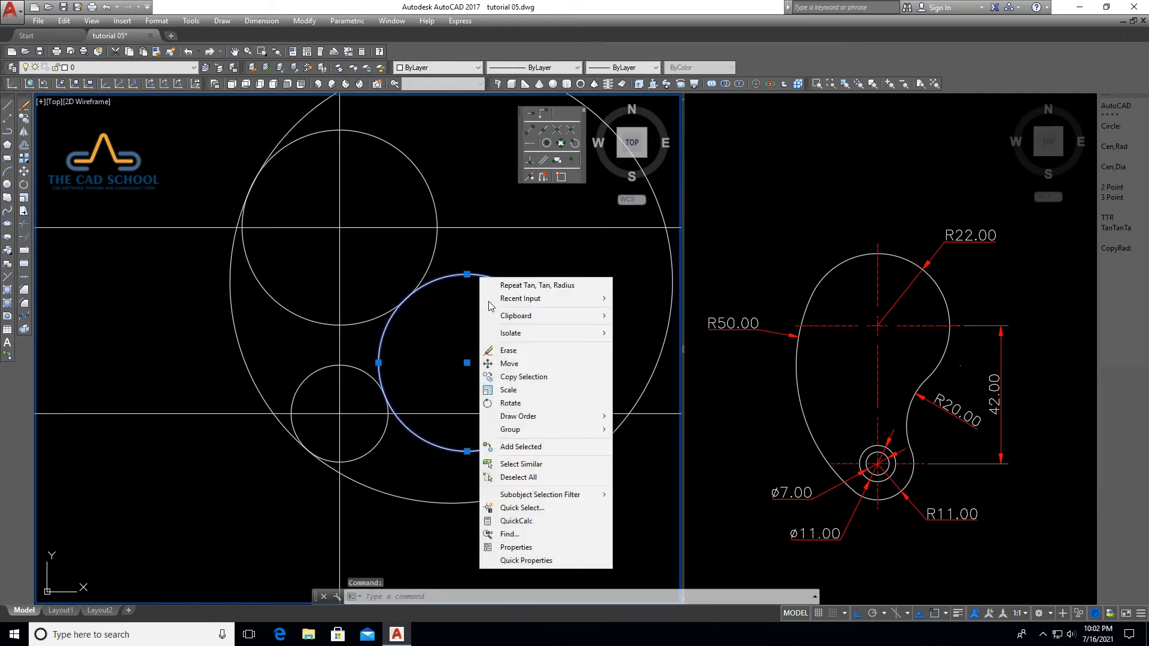
{"action": "left_click", "coordinate": [527, 465]}
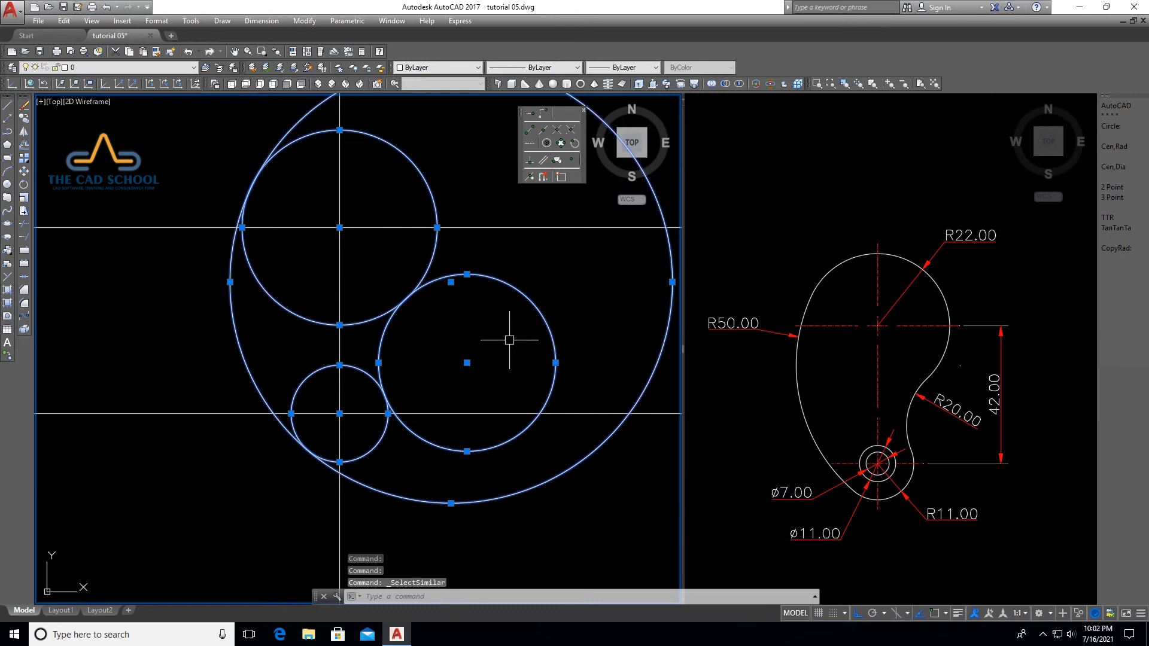
{"action": "left_click", "coordinate": [305, 21]}
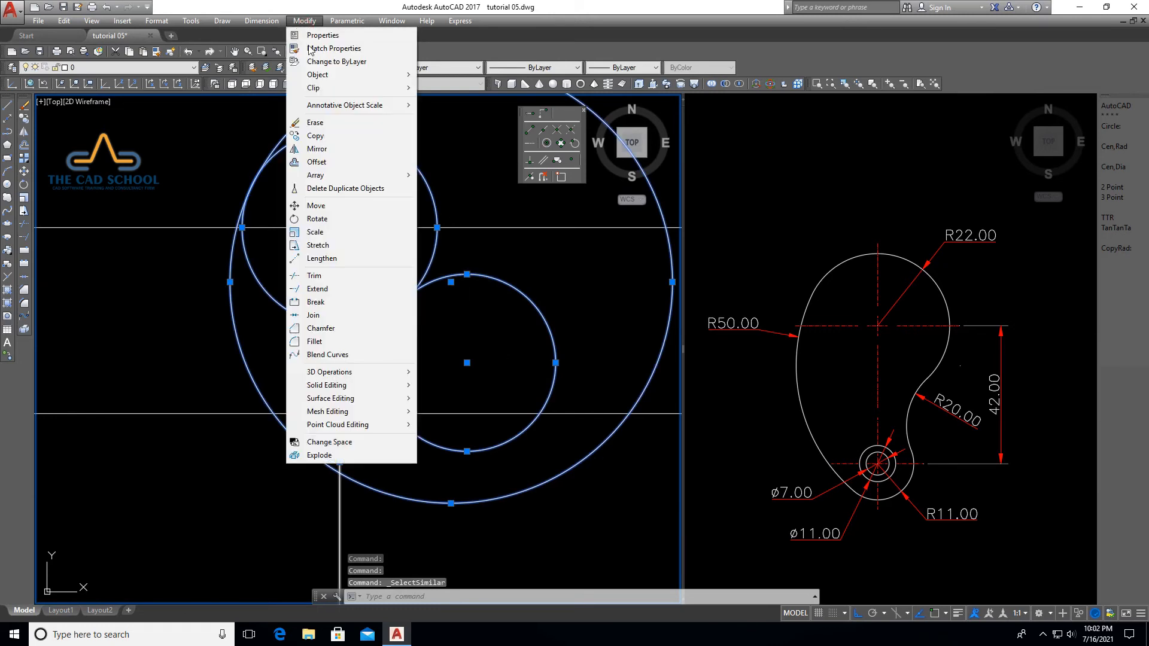
{"action": "left_click", "coordinate": [314, 275]}
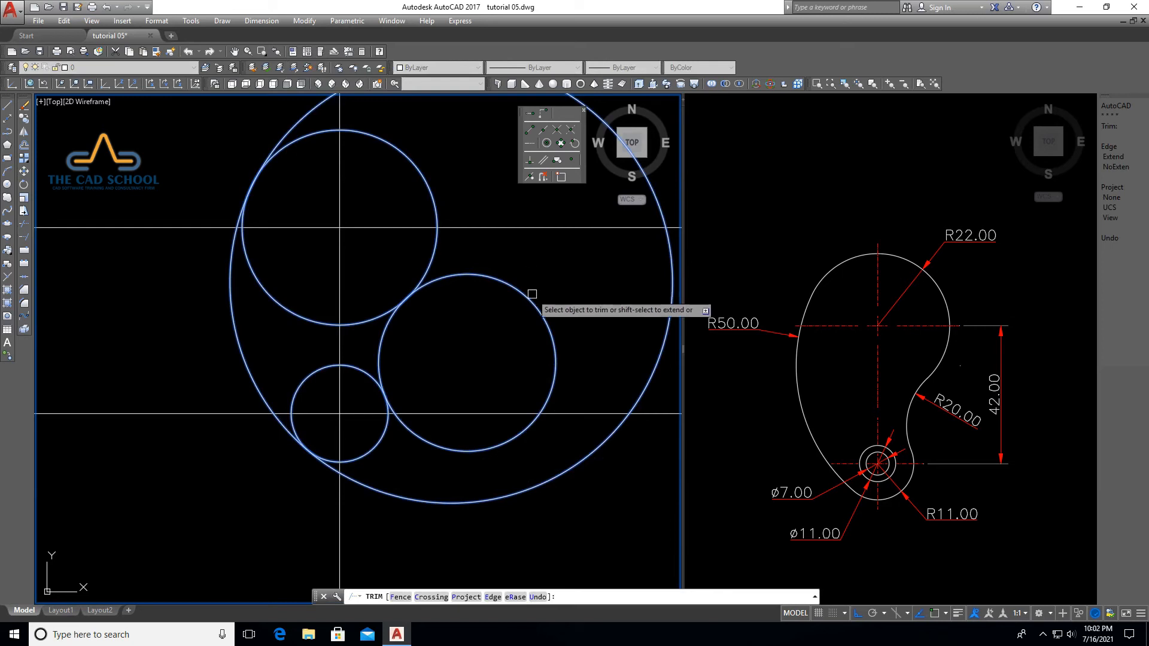
{"action": "left_click", "coordinate": [530, 299]}
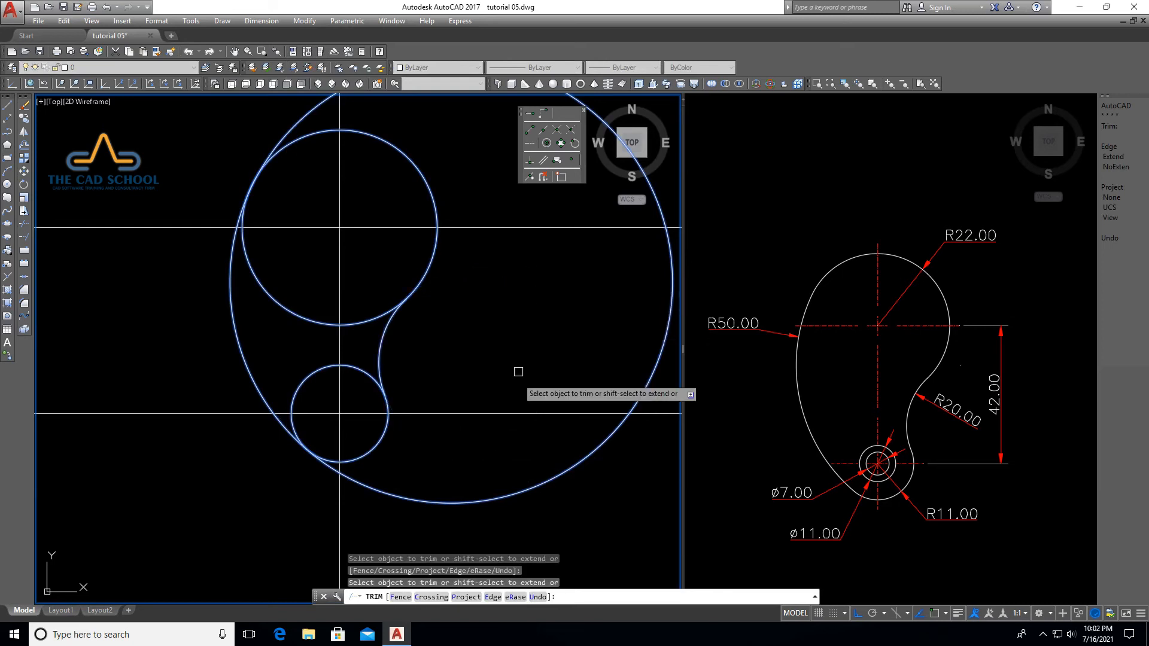
Trim the outer right part of the radius 50 circle and the inner arcs of the upper and lower circles to leave the cam outline
{"action": "left_click", "coordinate": [499, 496]}
{"action": "left_click", "coordinate": [322, 371]}
{"action": "left_click", "coordinate": [313, 322]}
{"action": "right_click", "coordinate": [447, 332]}
{"action": "left_click", "coordinate": [458, 339]}
{"action": "left_click", "coordinate": [477, 343]}
{"action": "left_click", "coordinate": [472, 362]}
Draw a circle of diameter 11 concentric with the cam outline's lower arc
{"action": "left_click", "coordinate": [235, 52]}
{"action": "left_click_drag", "start_coordinate": [366, 210], "coordinate": [388, 251]}
{"action": "right_click", "coordinate": [411, 246]}
{"action": "left_click", "coordinate": [434, 254]}
{"action": "left_click", "coordinate": [522, 245]}
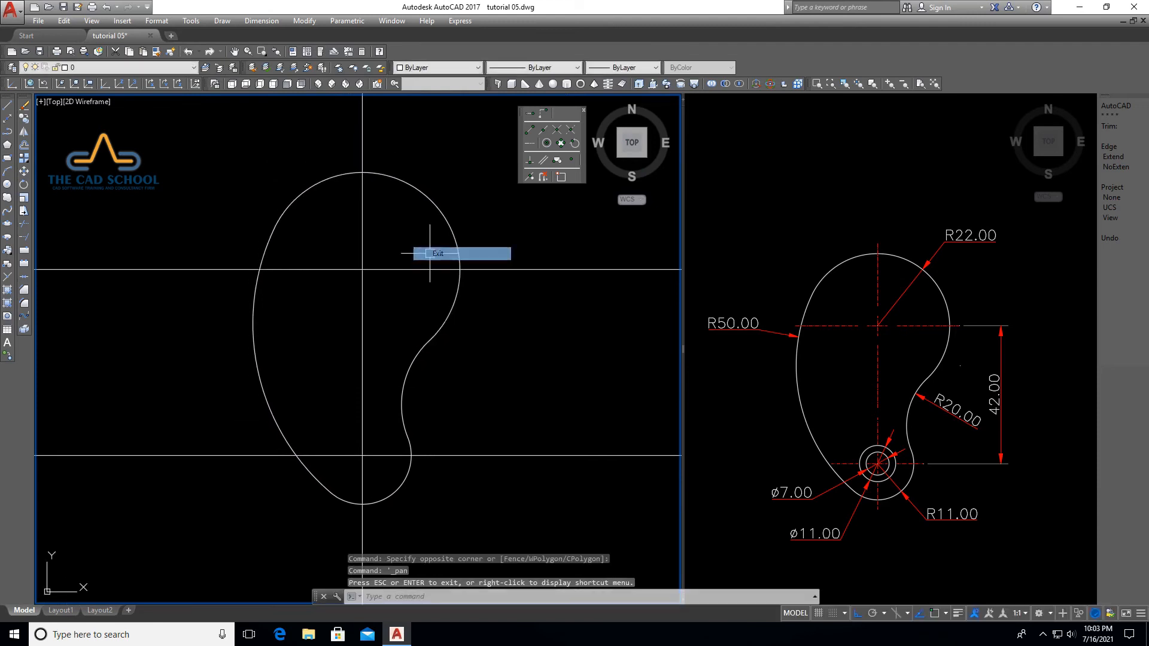
{"action": "left_click", "coordinate": [514, 258]}
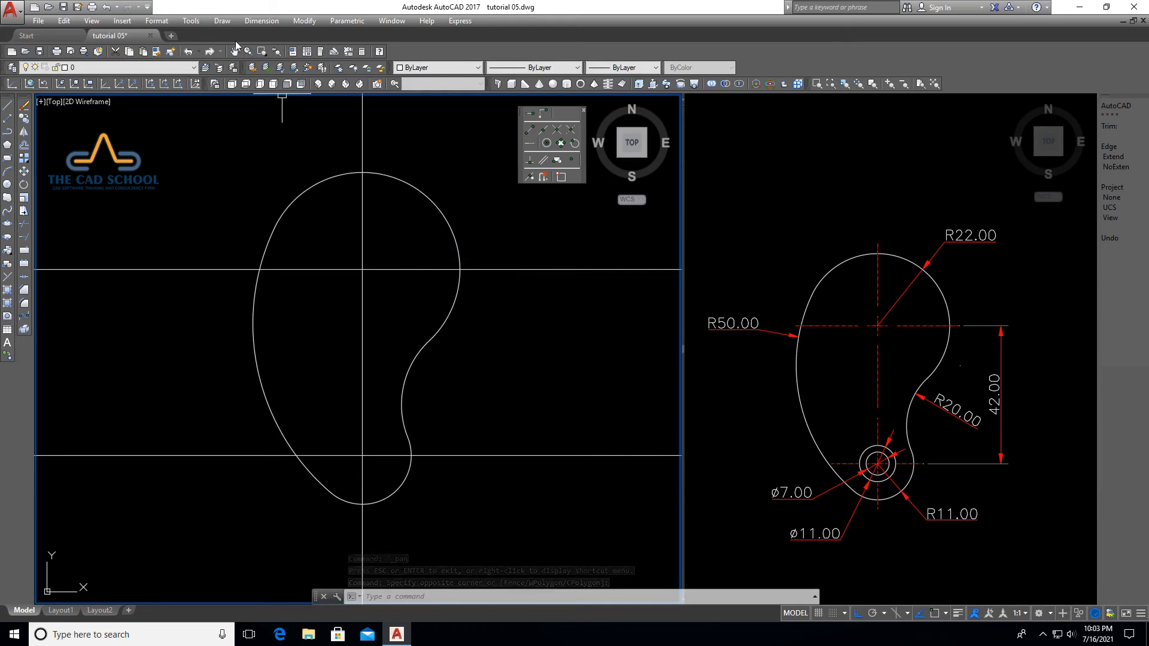
{"action": "left_click", "coordinate": [224, 23]}
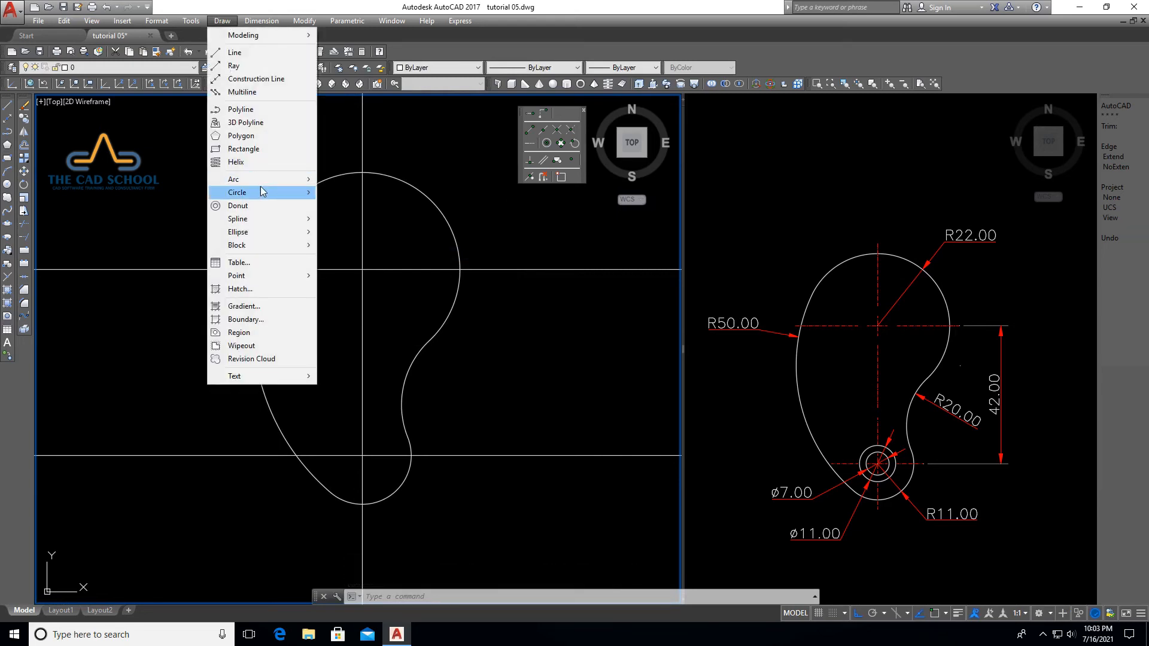
{"action": "mouse_move", "coordinate": [260, 192]}
{"action": "left_click", "coordinate": [375, 206]}
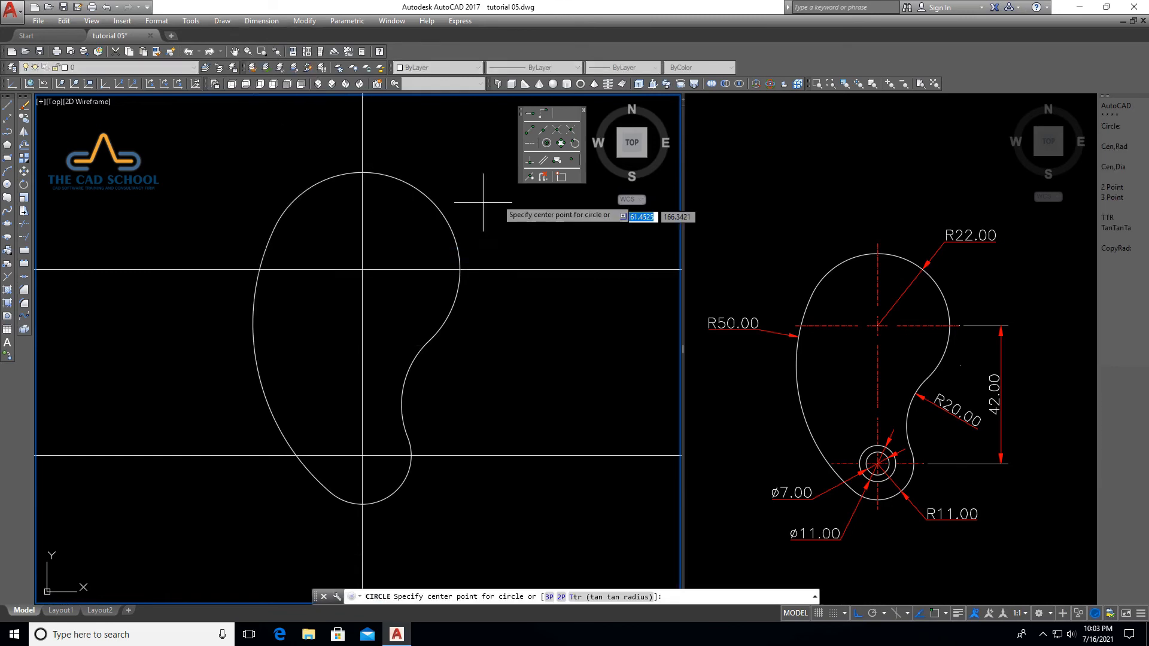
{"action": "left_click", "coordinate": [547, 144]}
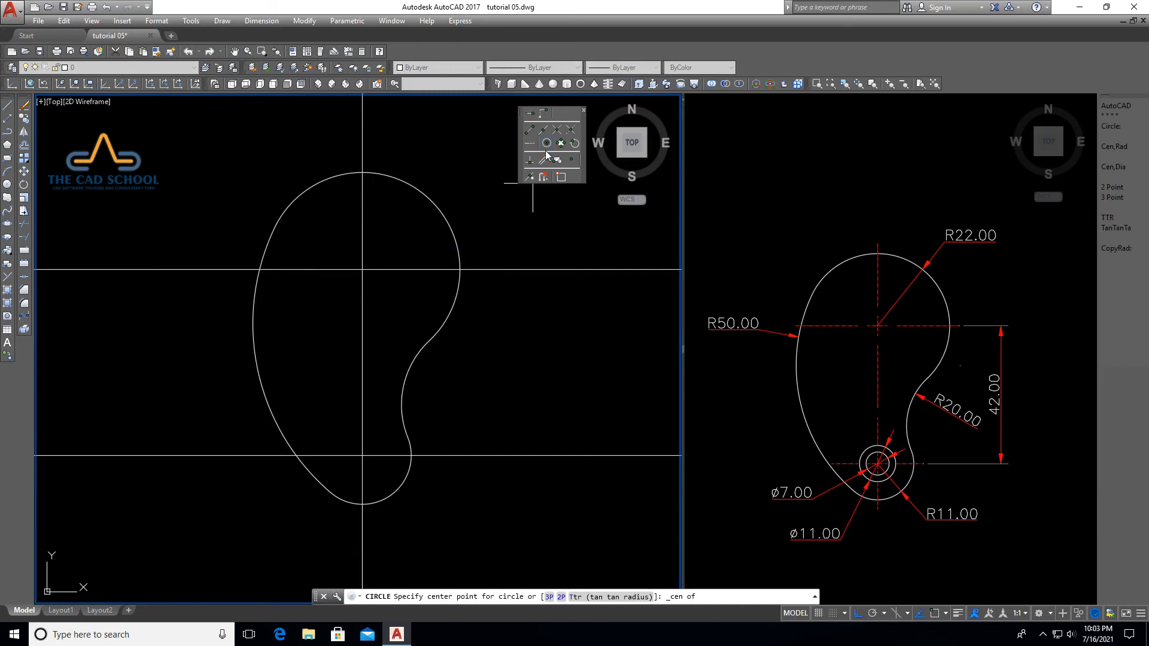
{"action": "left_click", "coordinate": [392, 495]}
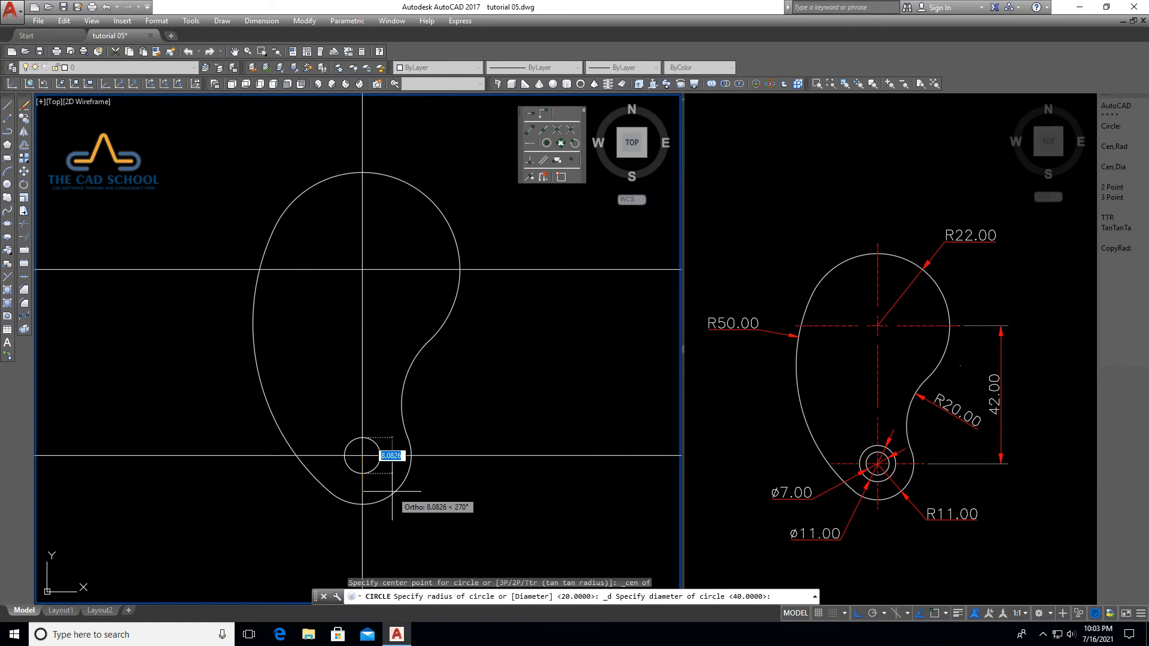
{"action": "type", "text": "11"}
{"action": "key", "text": "Return"}
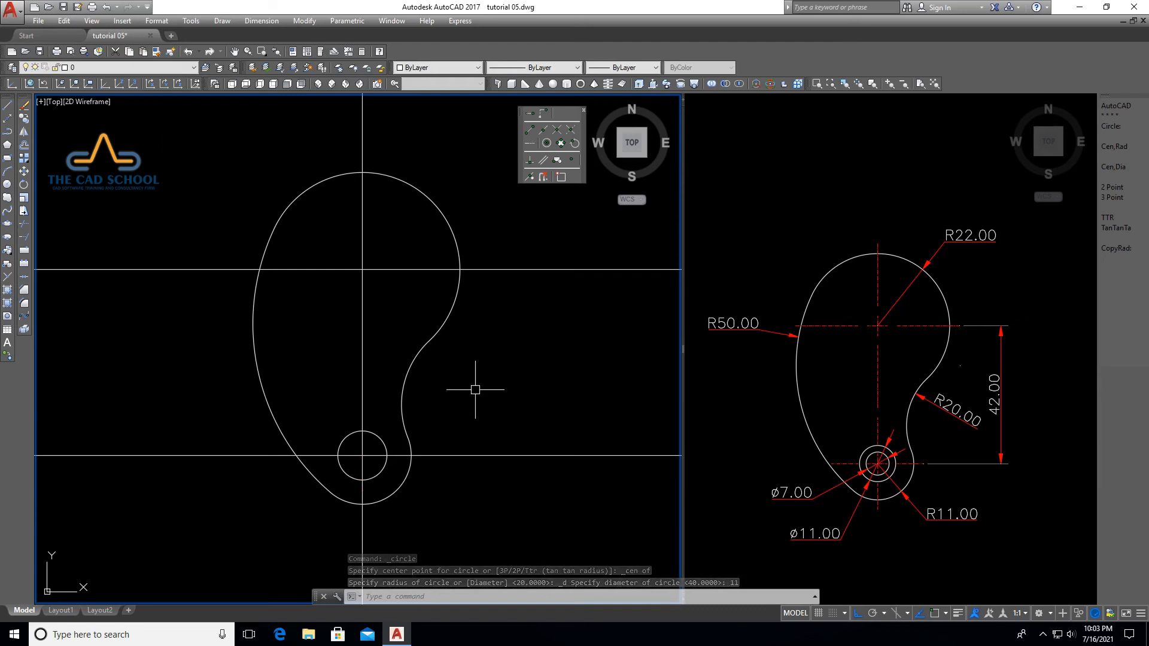
Offset the diameter 11 circle inward by 2 to form the inner hole
{"action": "left_click", "coordinate": [312, 21]}
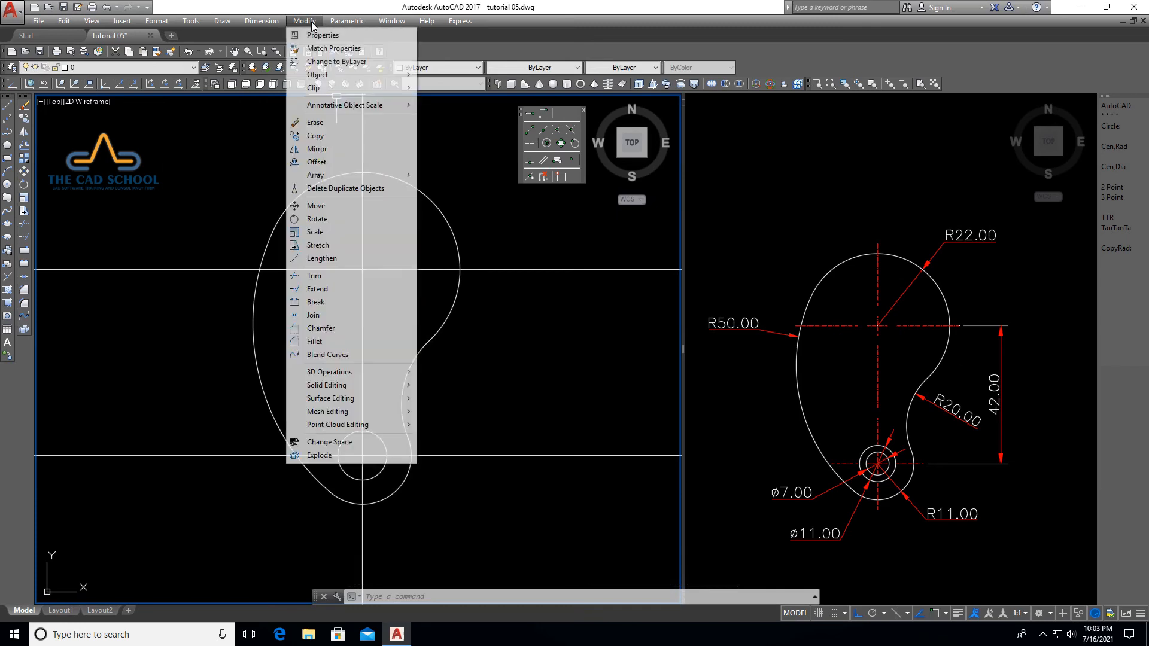
{"action": "left_click", "coordinate": [318, 162]}
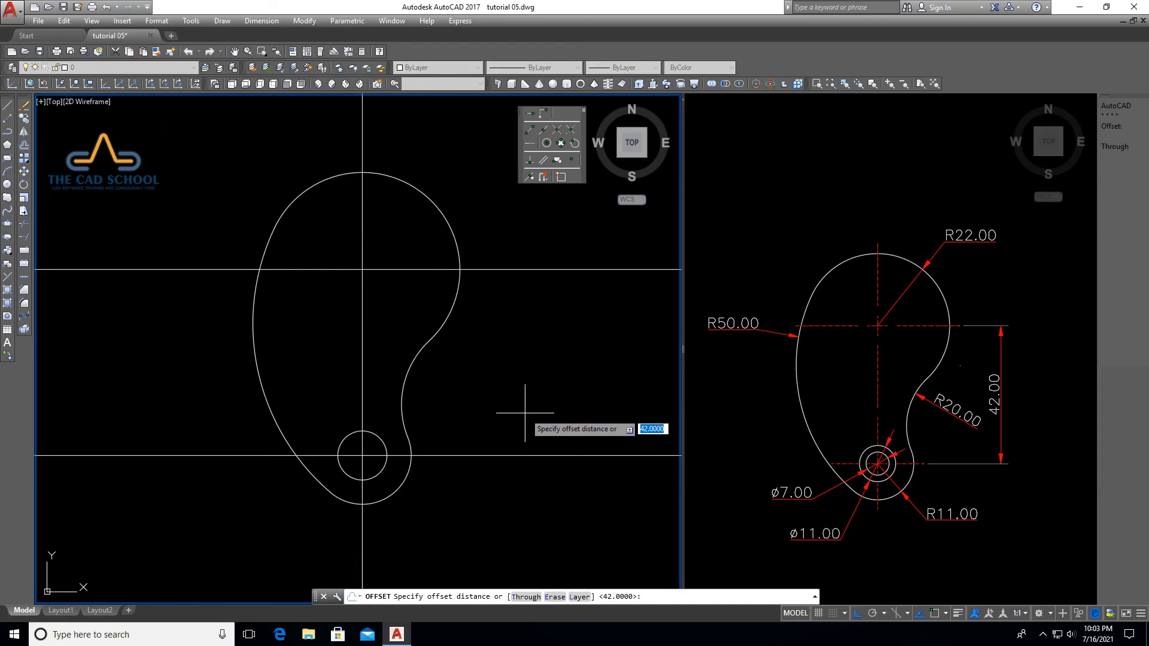
{"action": "type", "text": "2"}
{"action": "key", "text": "Return"}
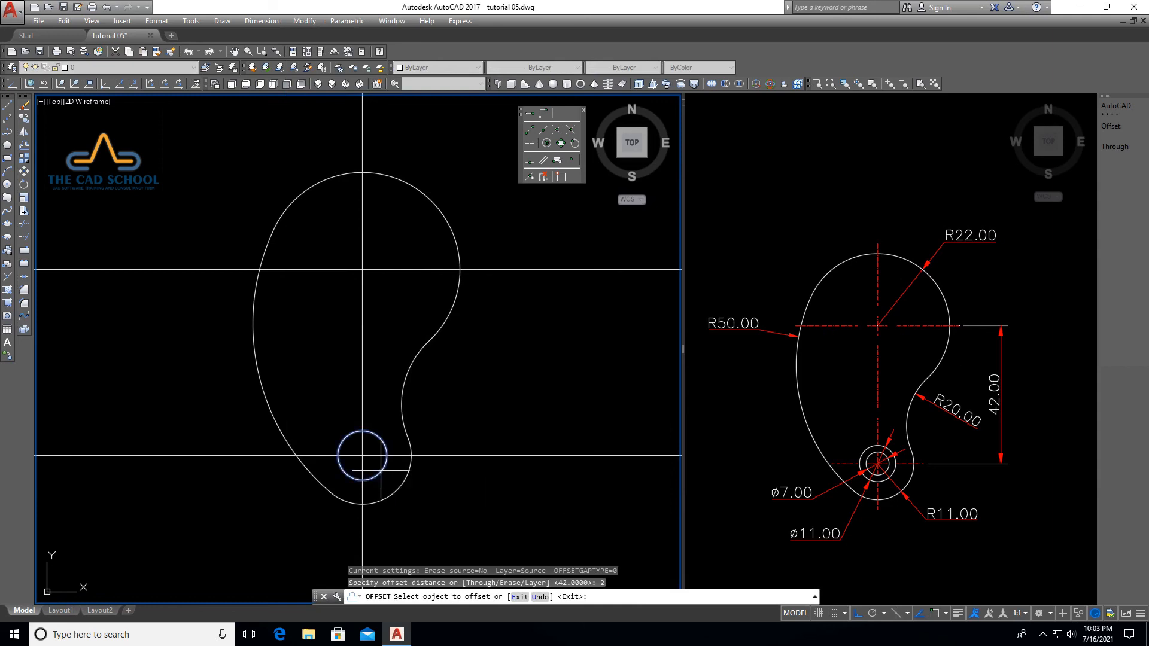
{"action": "left_click", "coordinate": [381, 471]}
{"action": "left_click", "coordinate": [359, 450]}
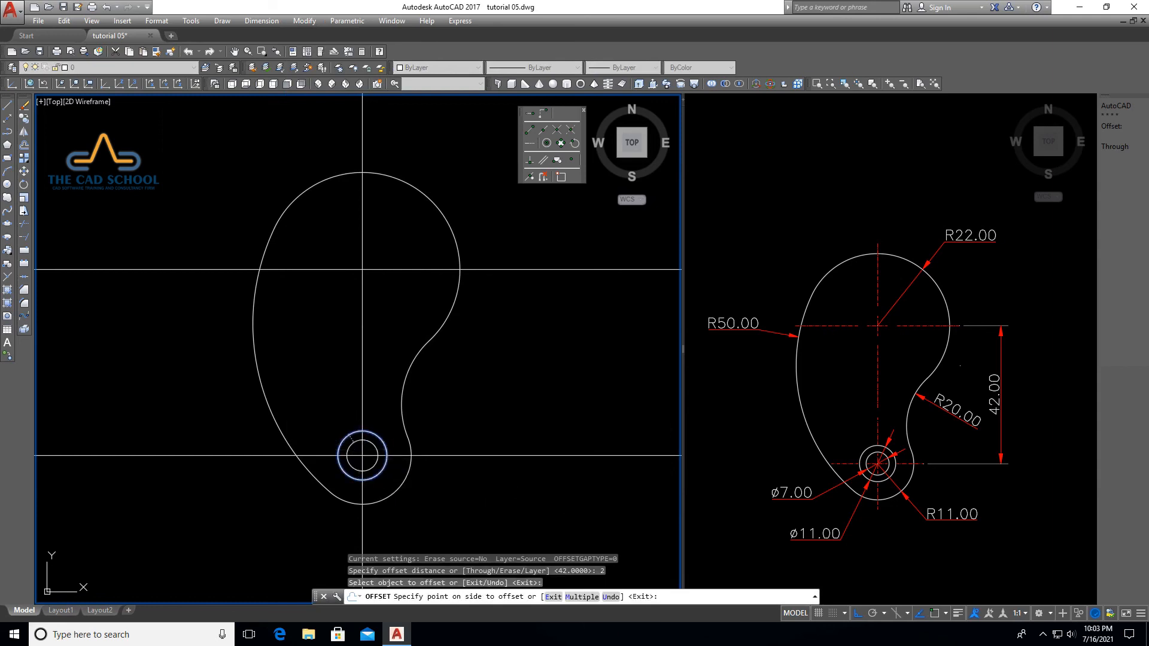
{"action": "right_click", "coordinate": [526, 378]}
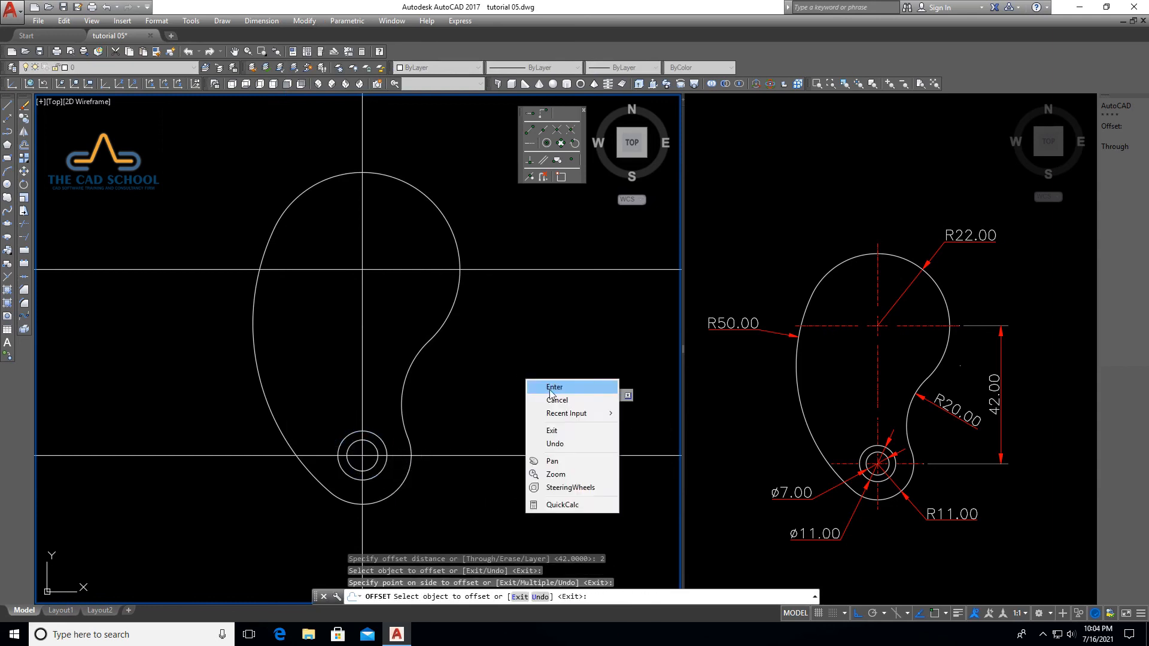
{"action": "left_click", "coordinate": [553, 384]}
{"action": "left_click", "coordinate": [559, 398]}
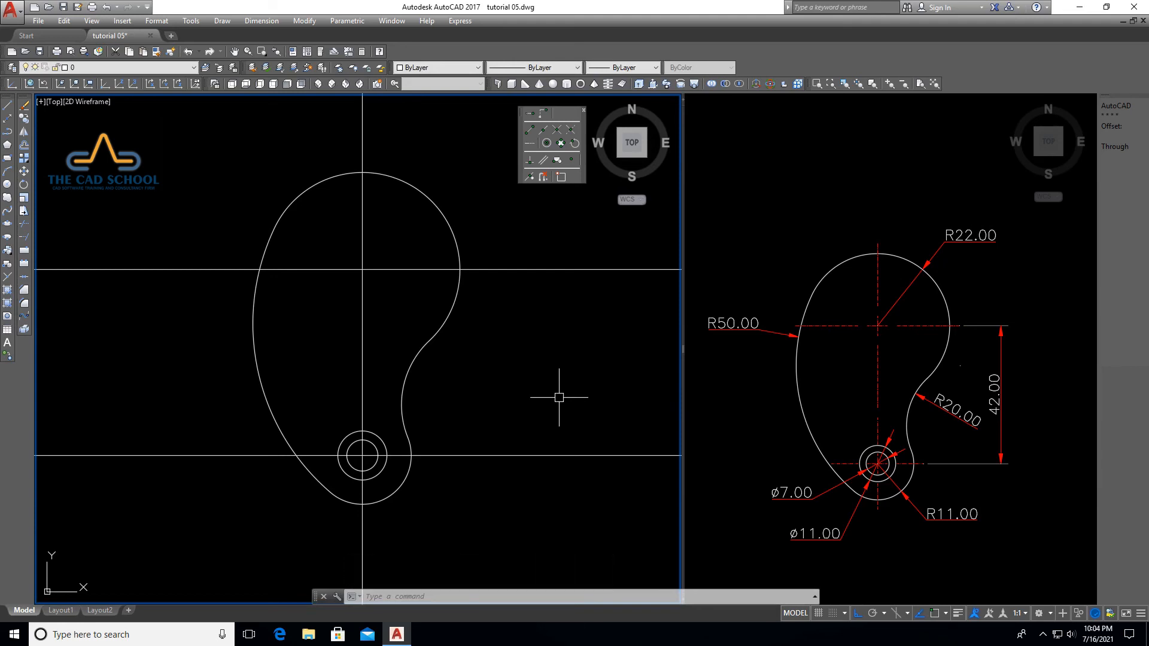
{"action": "left_click", "coordinate": [551, 425]}
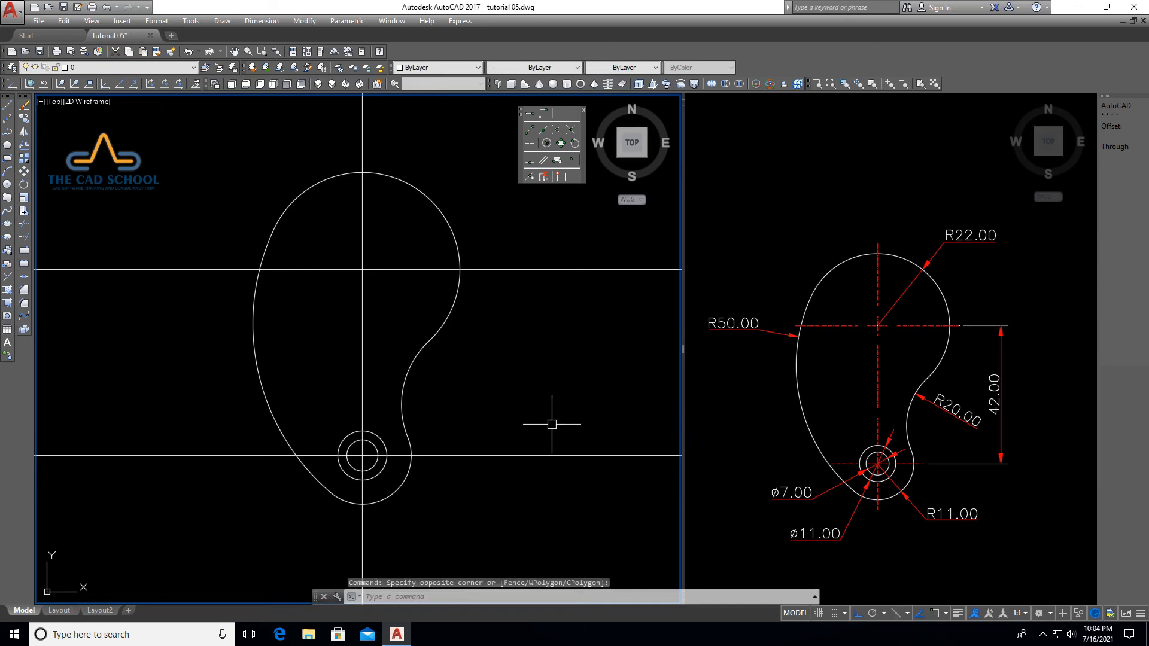